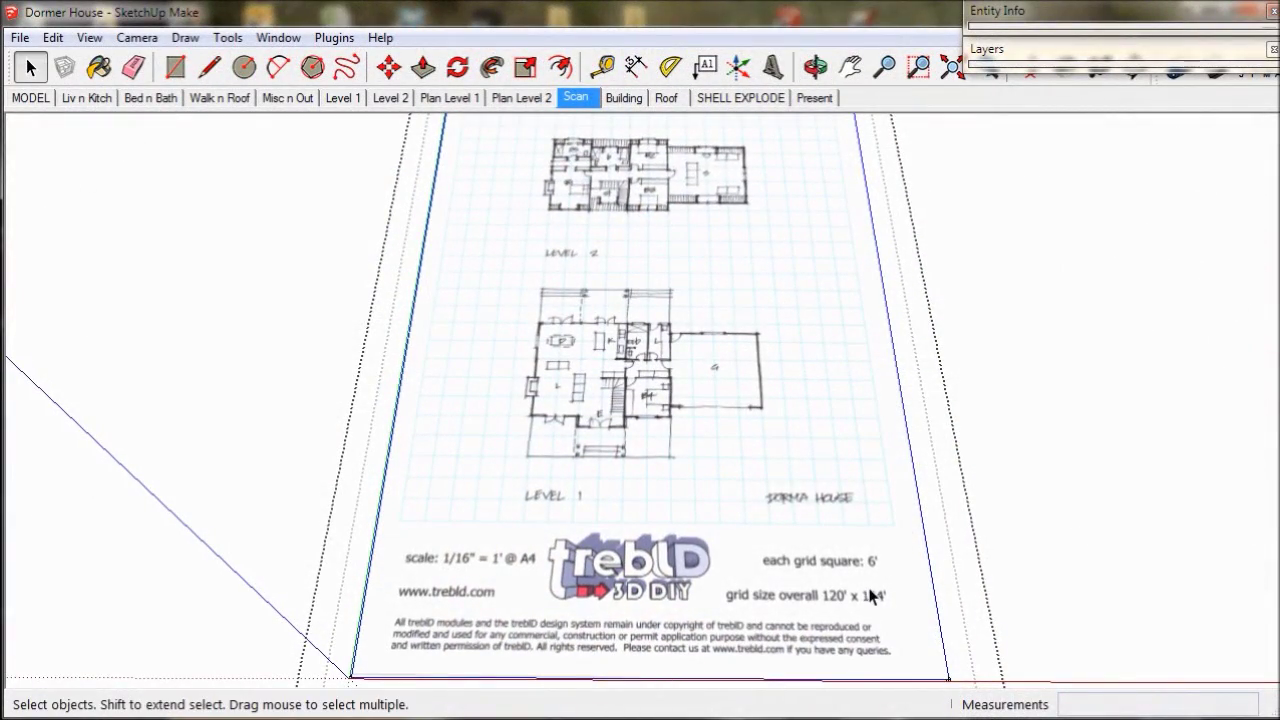
Show the MODEL scene with the room modules arranged around the scanned floor plan.
left_click(30, 97)
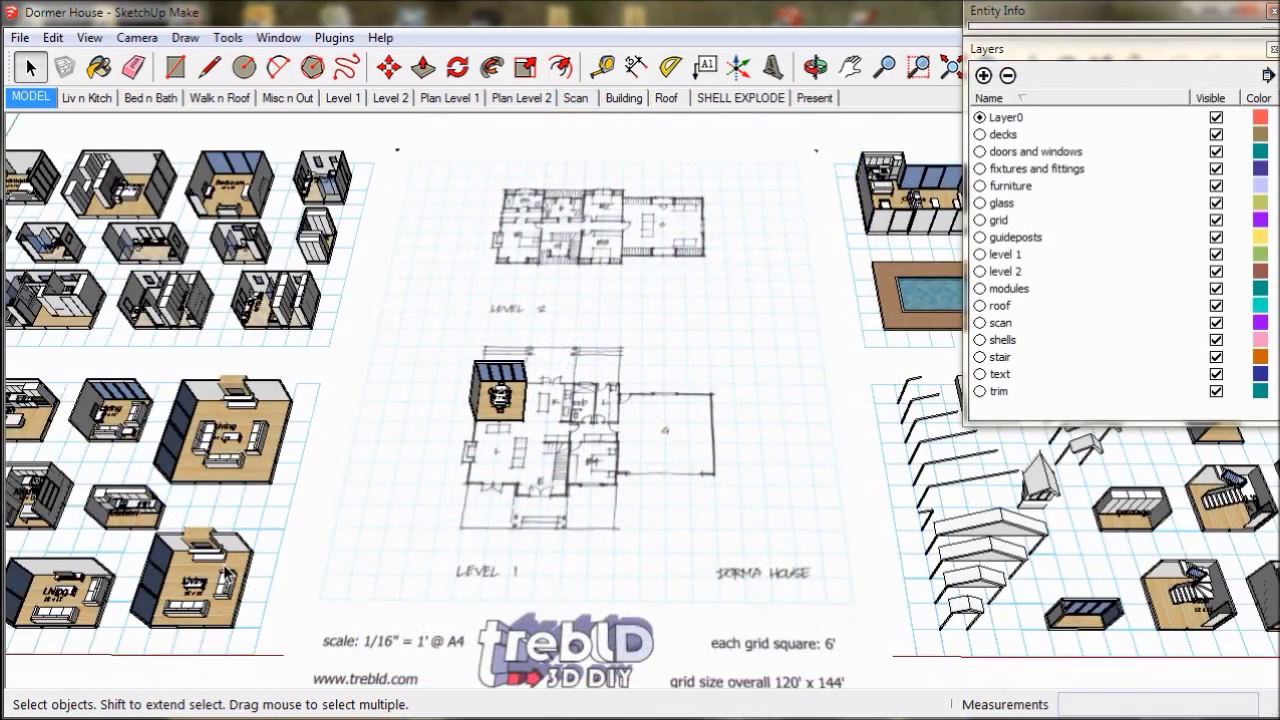
Rotate the bath module 180° so it docks beside the kitchen.
key("m")
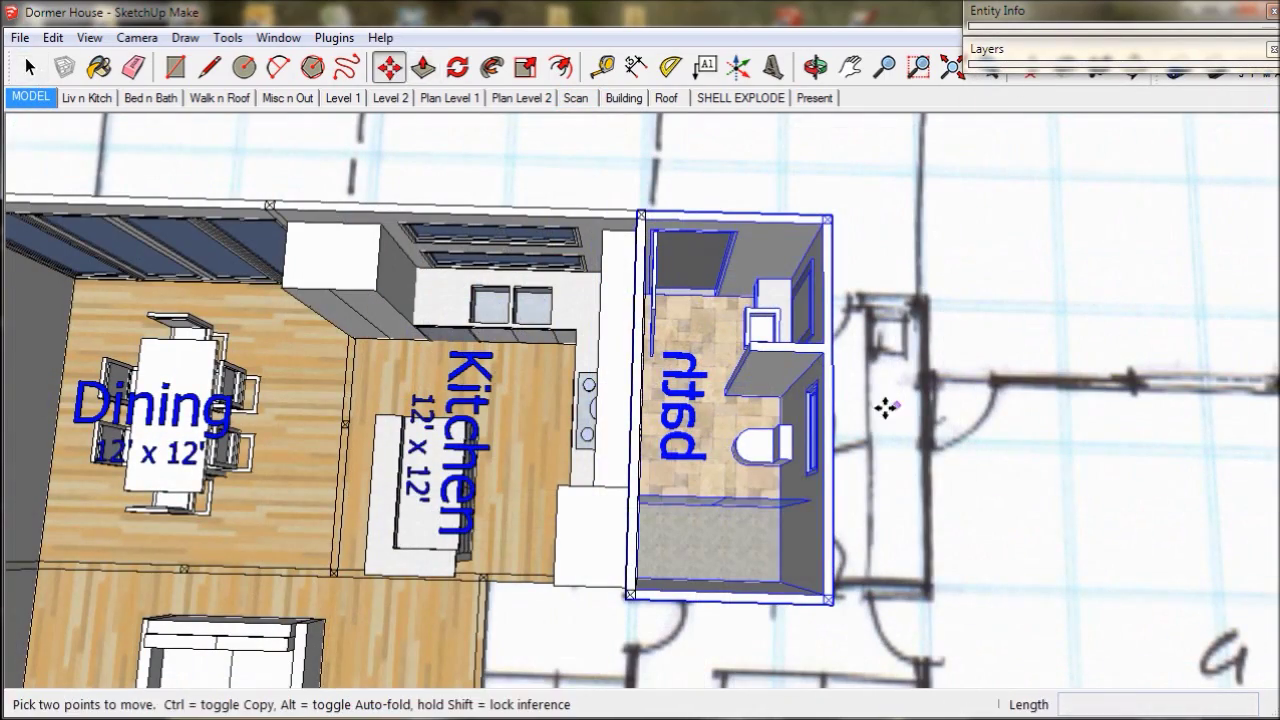
left_click(818, 394)
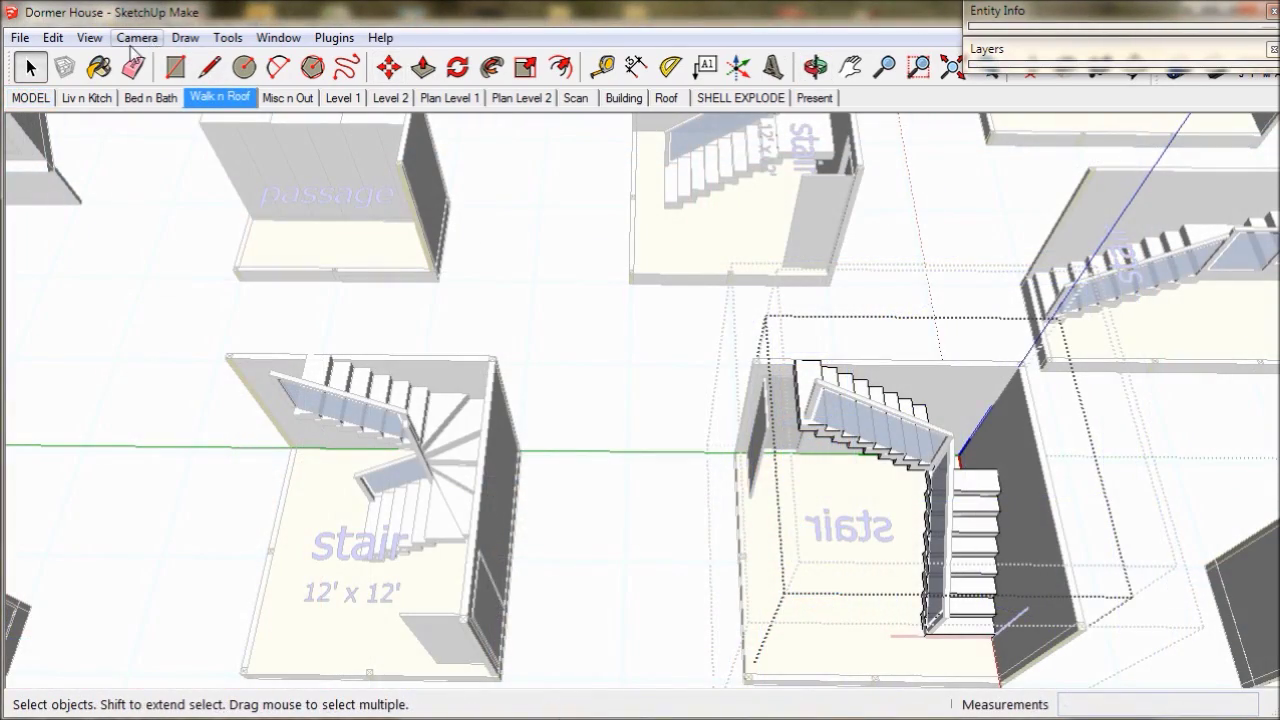
Paste In Place the copied stair piece at its original position.
left_click(52, 40)
left_click(93, 177)
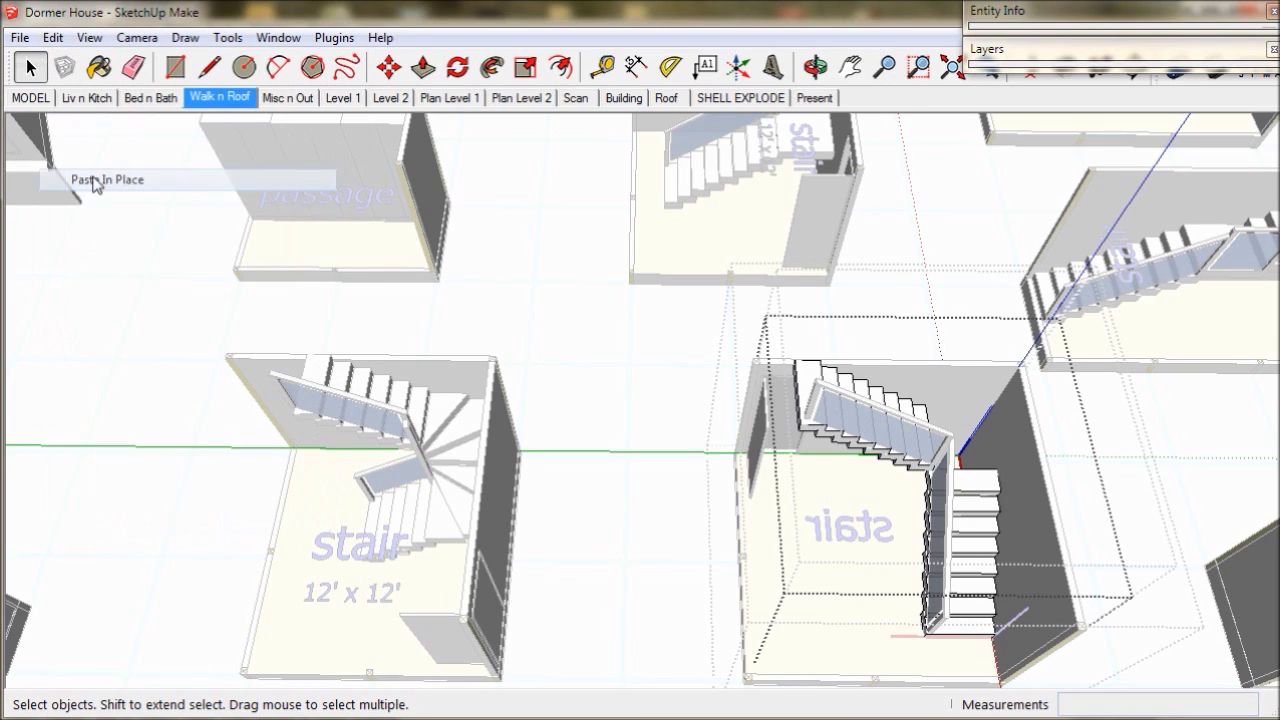
middle_click_drag(255, 371, 440, 320)
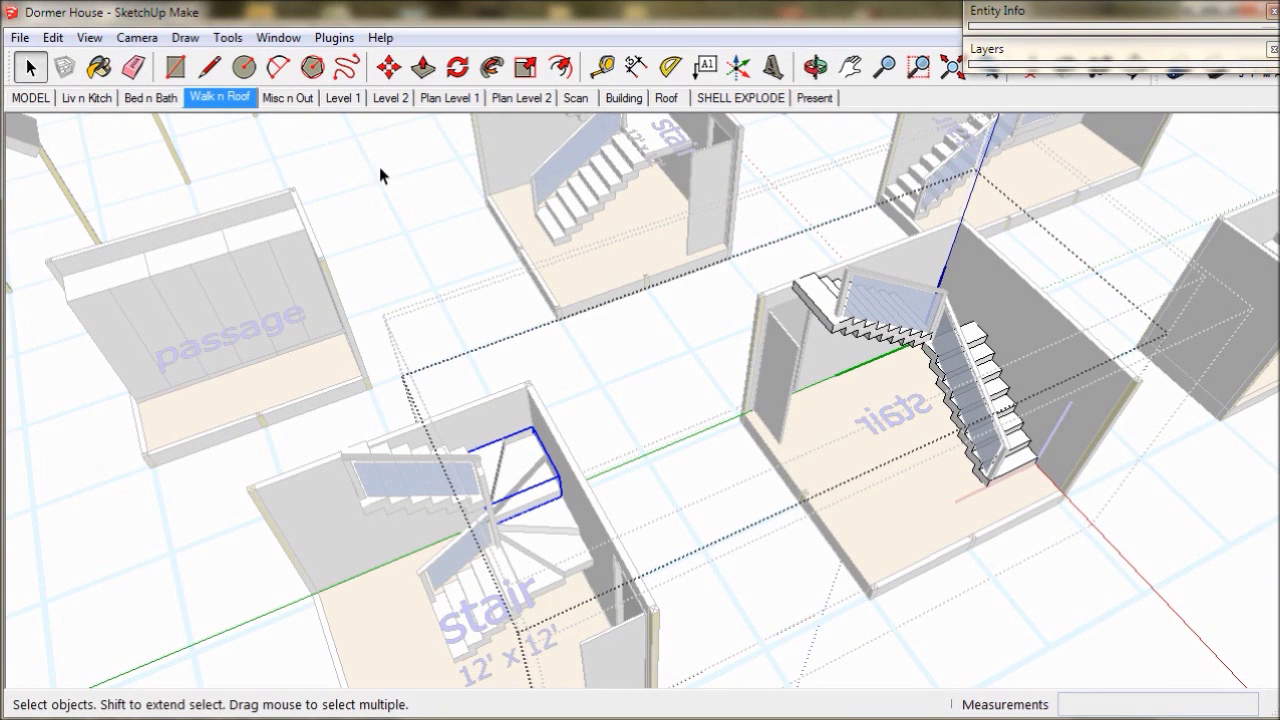
left_click(390, 68)
scroll(534, 437, "up", 2)
scroll(530, 435, "up", 3)
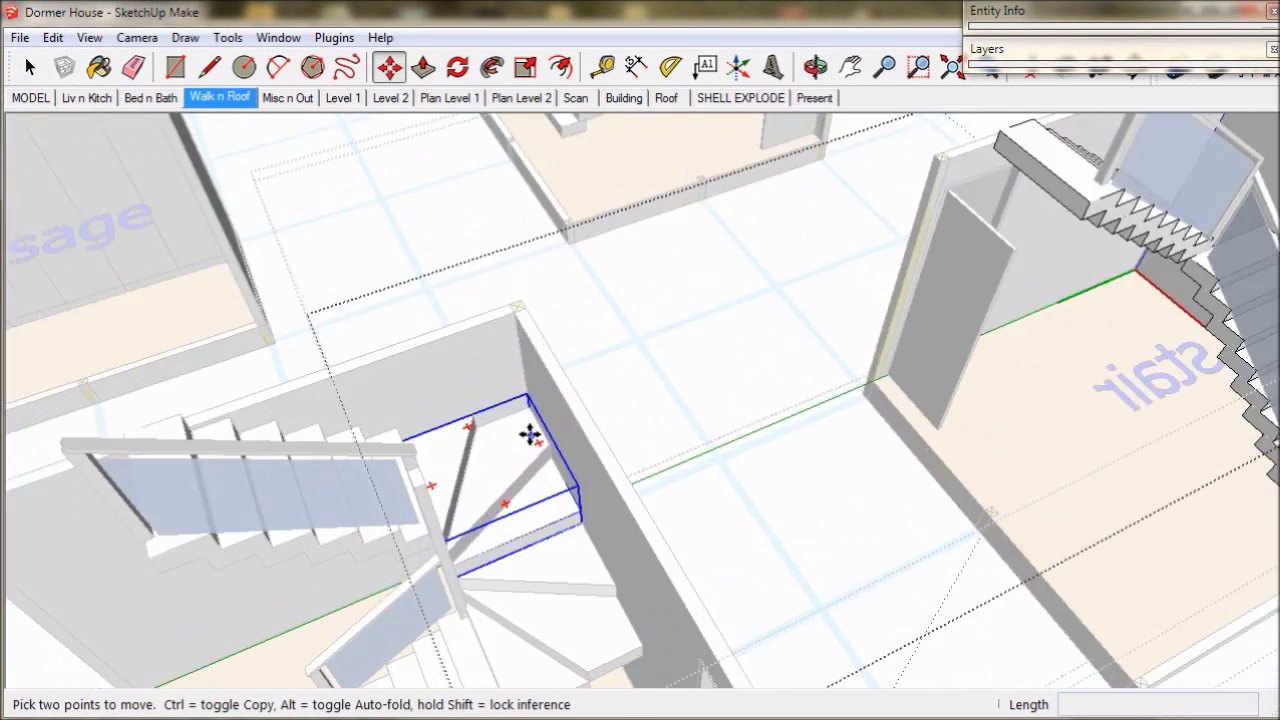
scroll(527, 410, "up", 2)
scroll(528, 404, "down", 4)
Turn the glazed window box 180° about its pivot point.
mouse_move(528, 404)
middle_mouse_down()
mouse_move(823, 334)
mouse_move(737, 334)
mouse_move(694, 371)
mouse_move(706, 386)
middle_mouse_up()
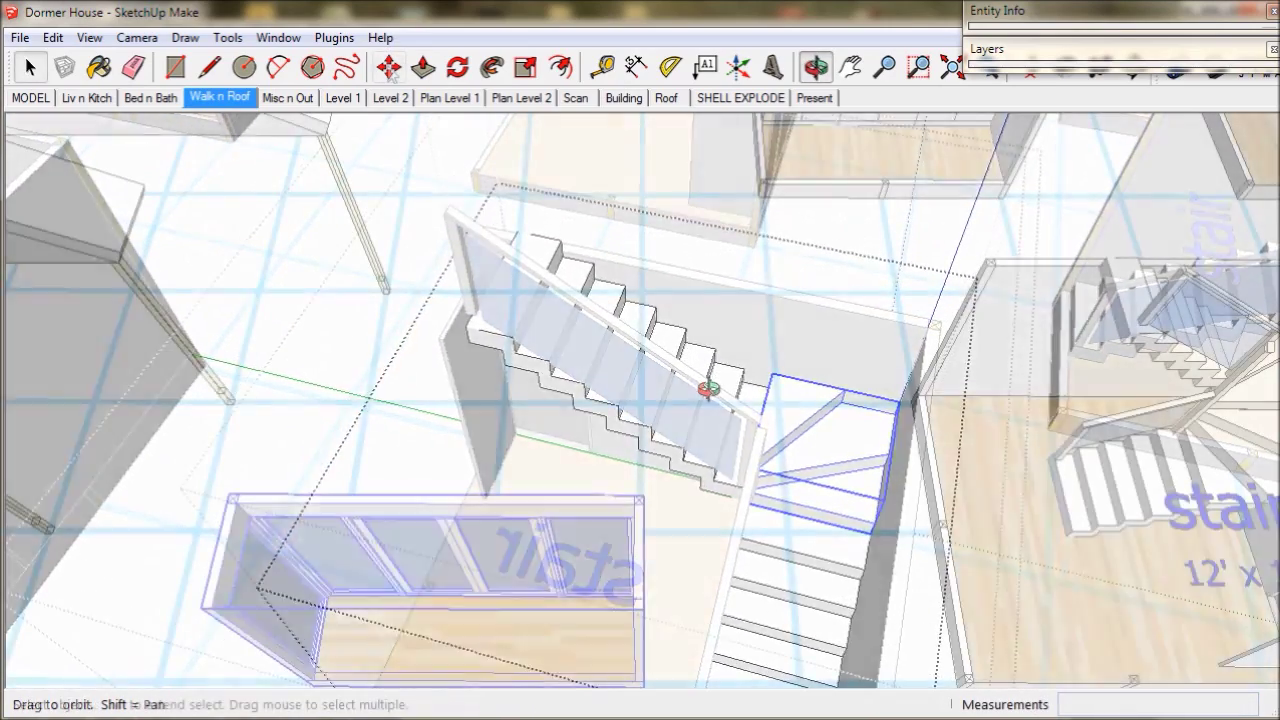
scroll(486, 323, "up", 4)
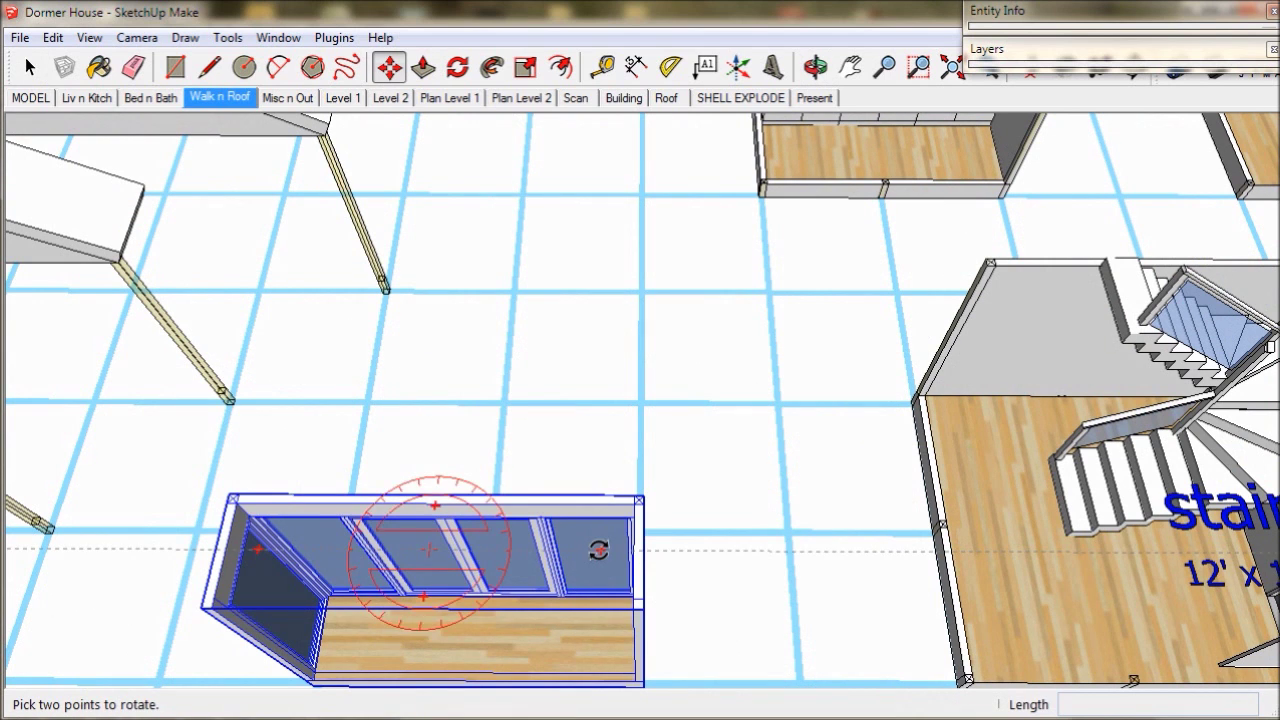
left_click(598, 549)
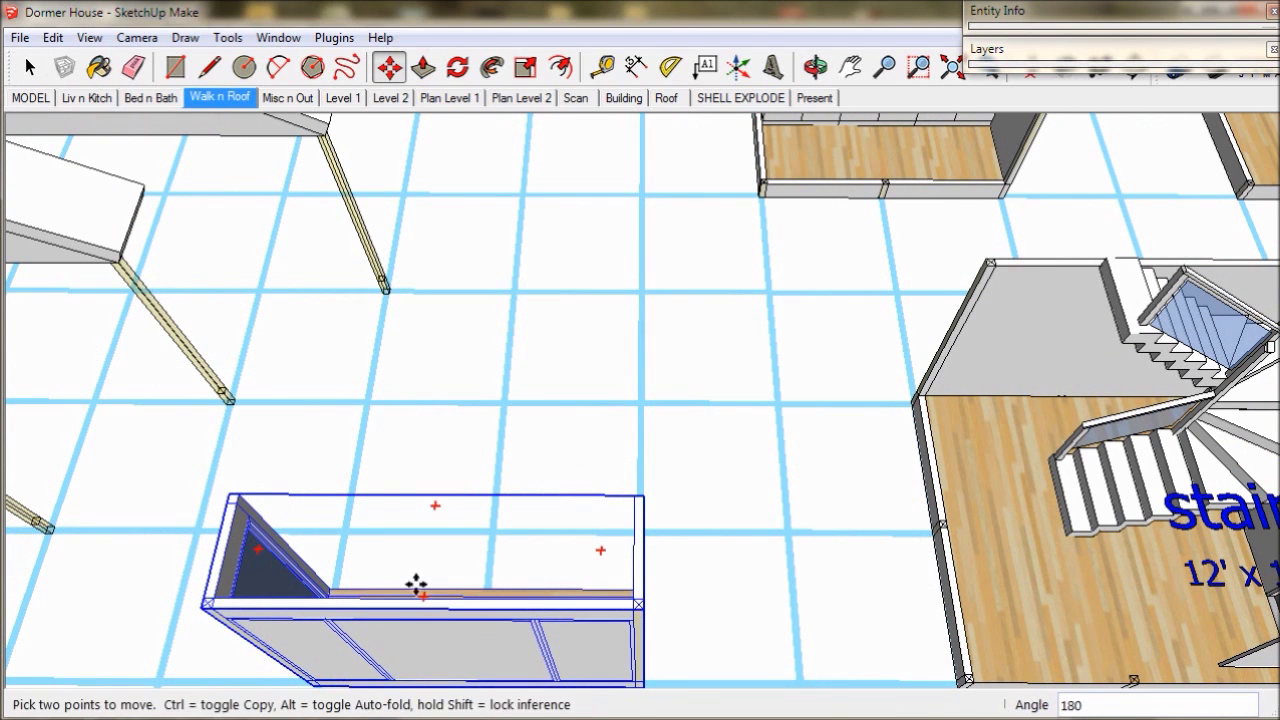
key("Home")
Delete the old 12' x 12' kitchen cabinet group.
key("space")
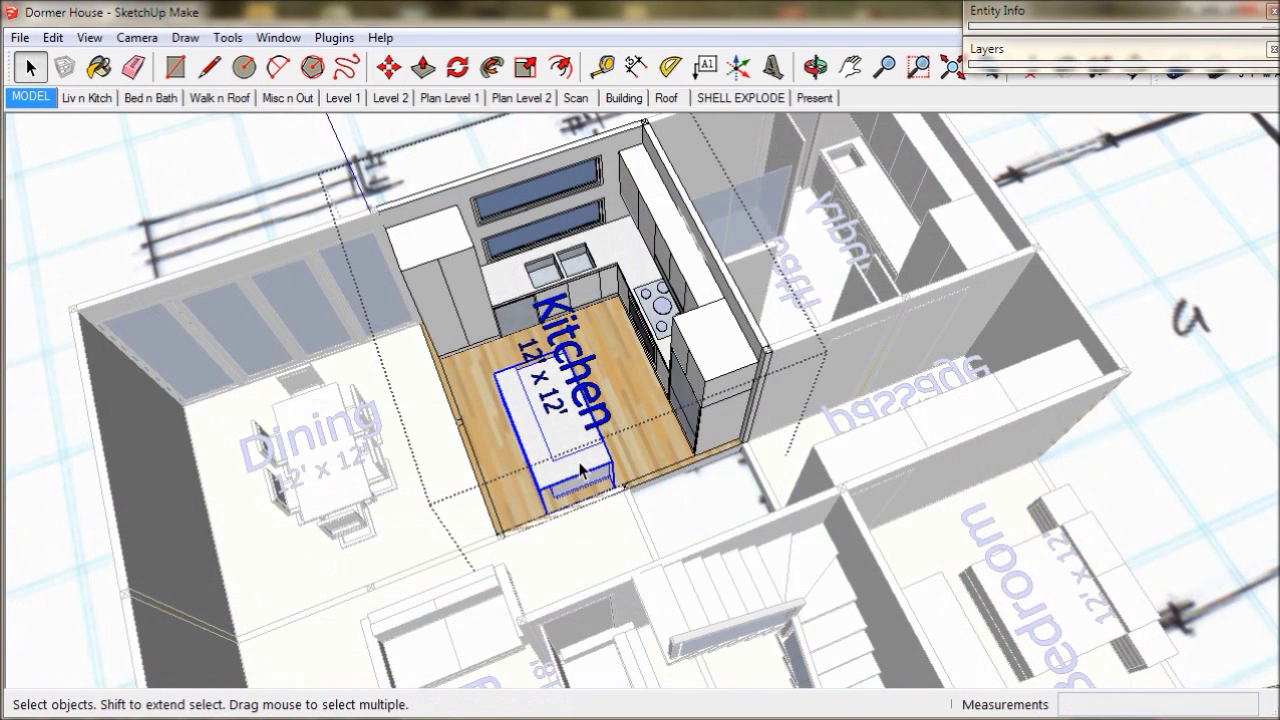
left_click(716, 372)
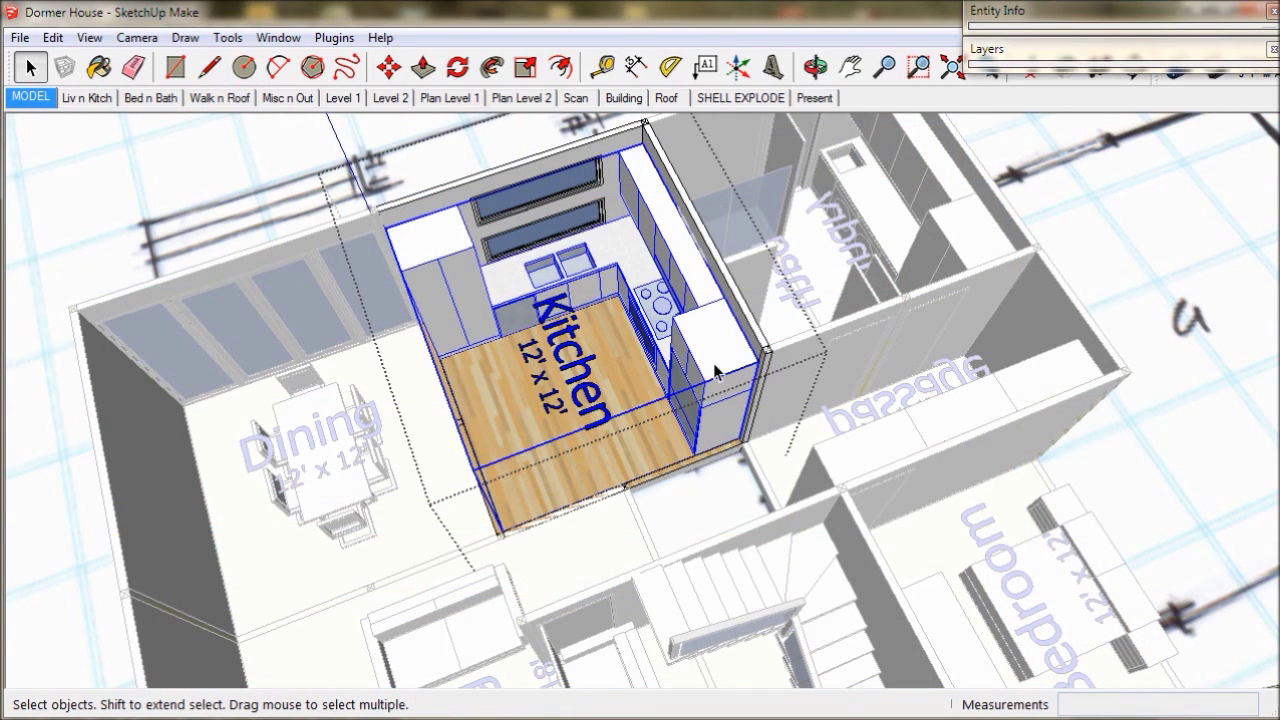
key("Delete")
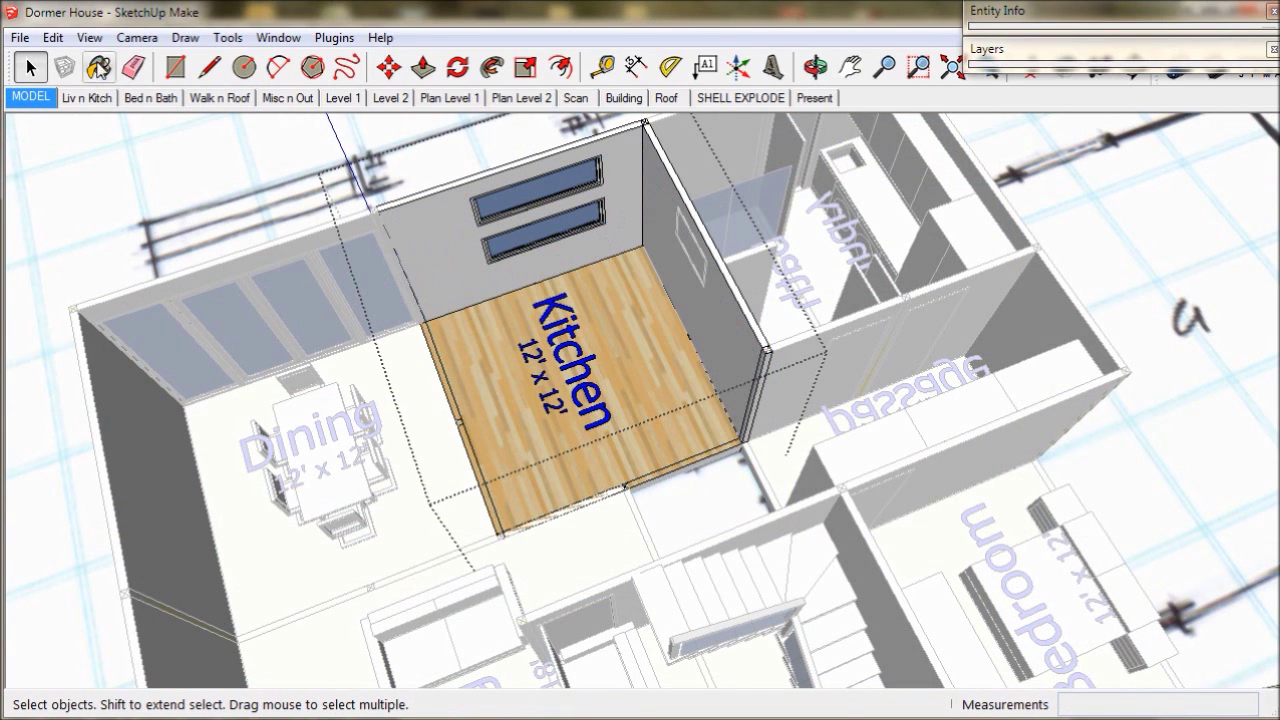
Paste the 24' x 12' kitchen layout with island into the kitchen room.
left_click(52, 37)
left_click(85, 157)
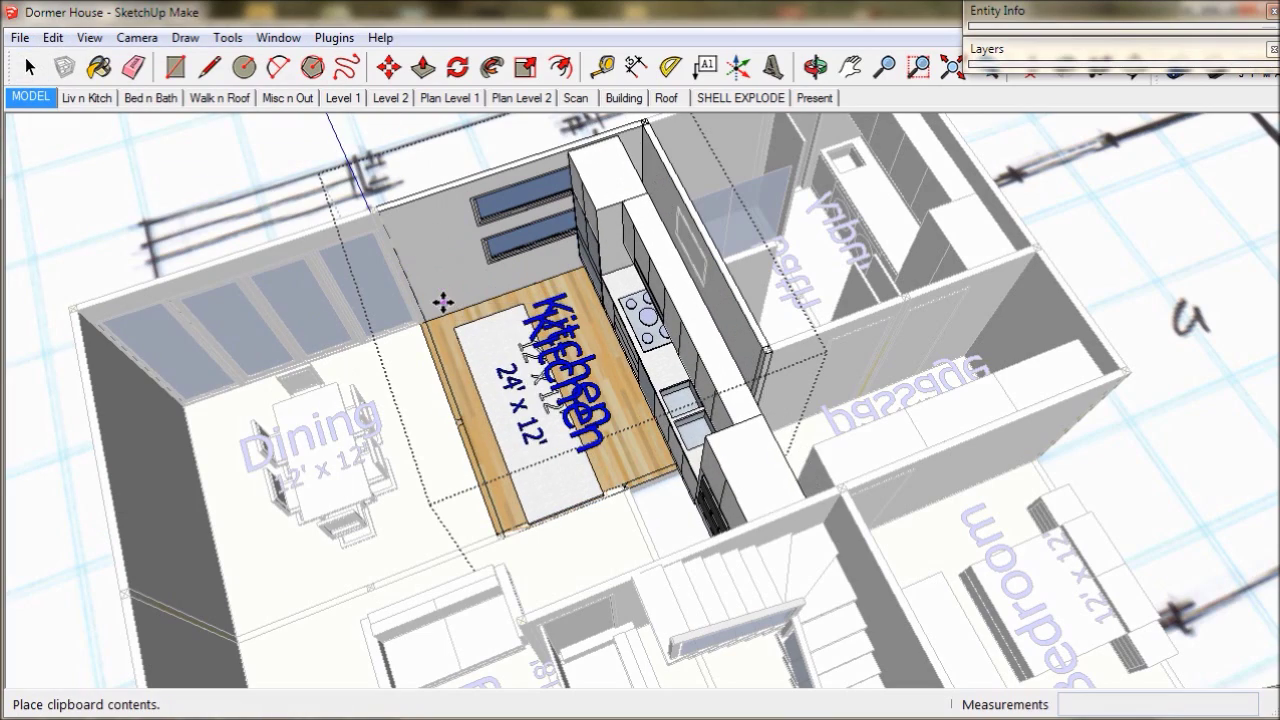
left_click(443, 302)
middle_click_drag(443, 302, 391, 374)
scroll(391, 377, "up", 5)
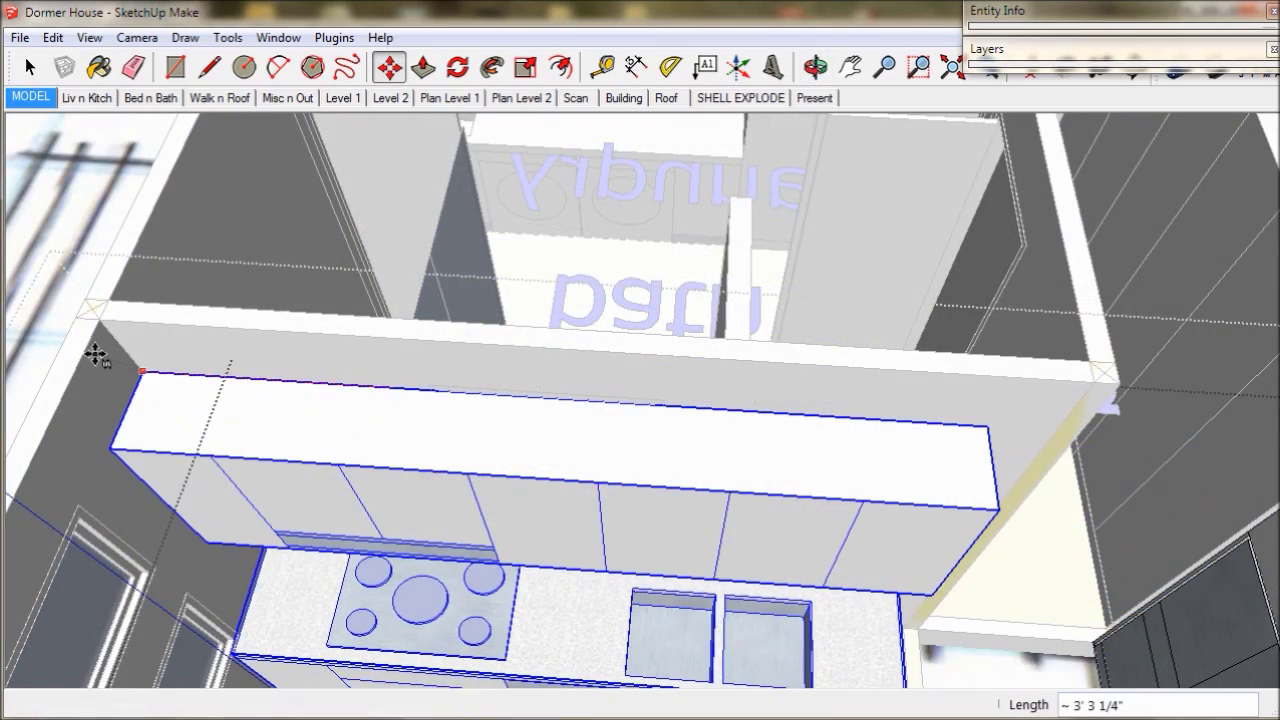
scroll(290, 394, "down", 3)
mouse_move(290, 394)
middle_mouse_down()
mouse_move(414, 397)
mouse_move(244, 368)
middle_mouse_up()
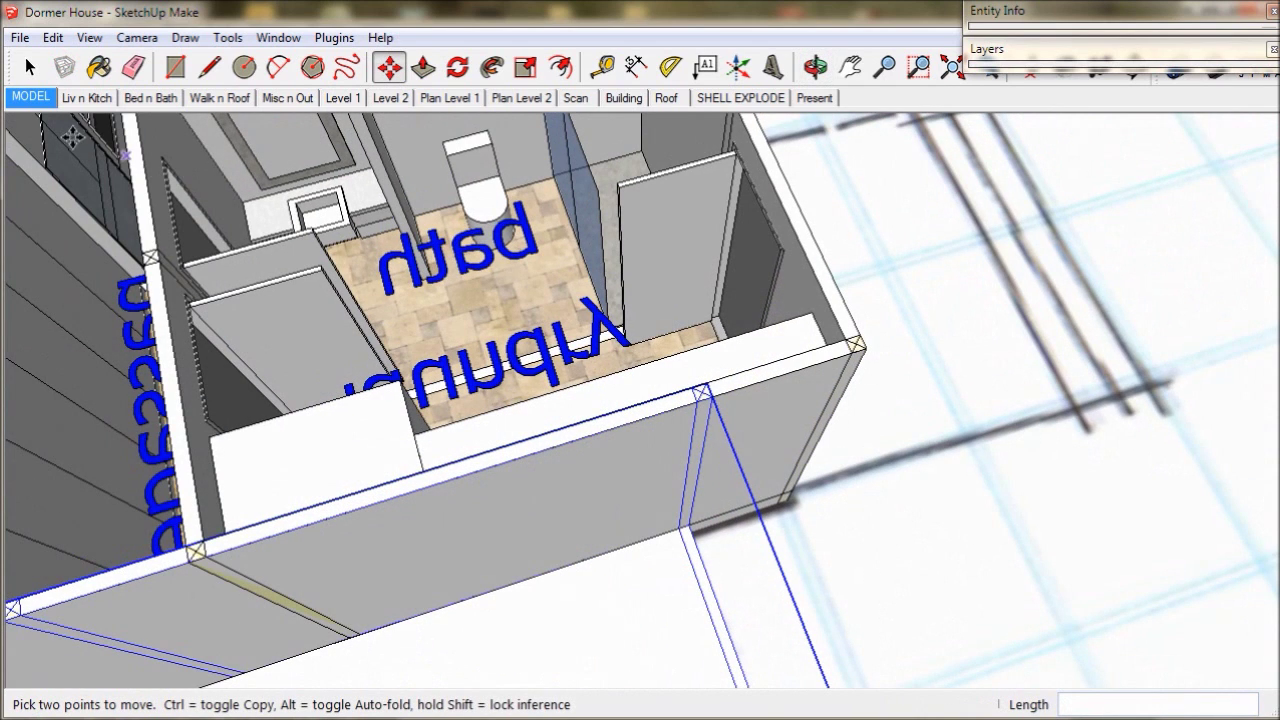
Review the full ground-floor model against the level 1 sketch scan, then return to MODEL.
left_click(38, 100)
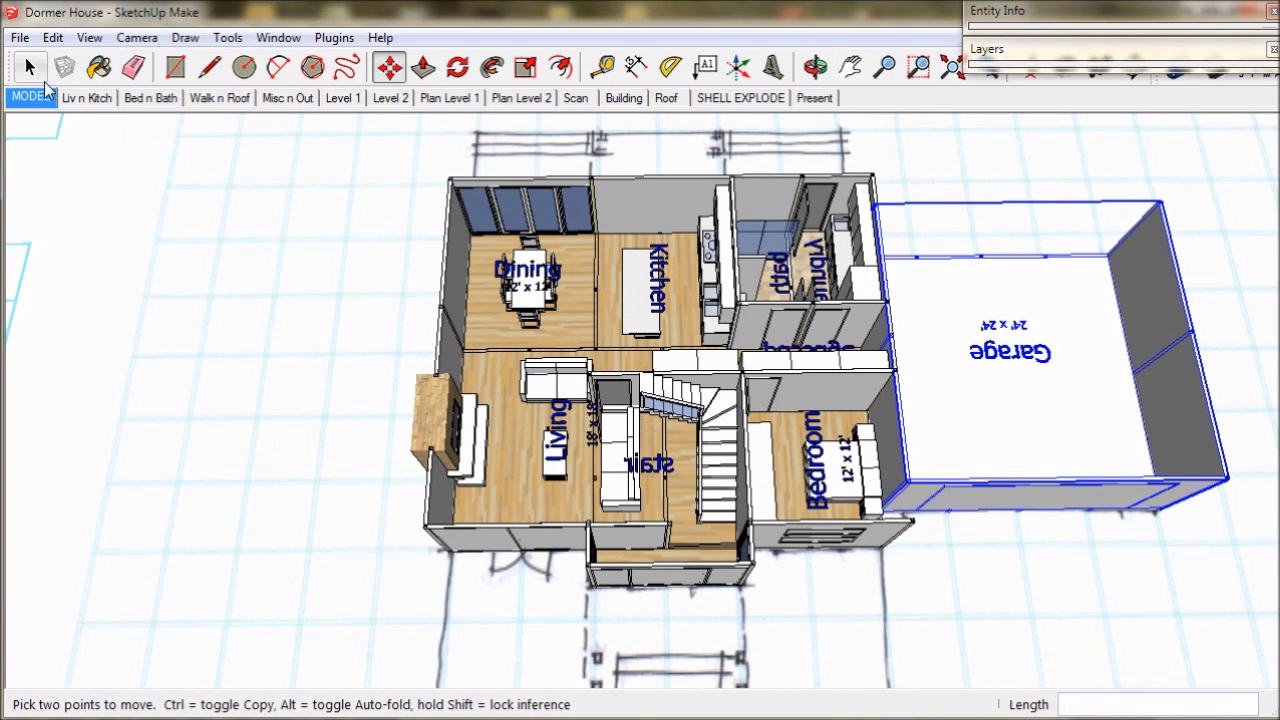
left_click(32, 74)
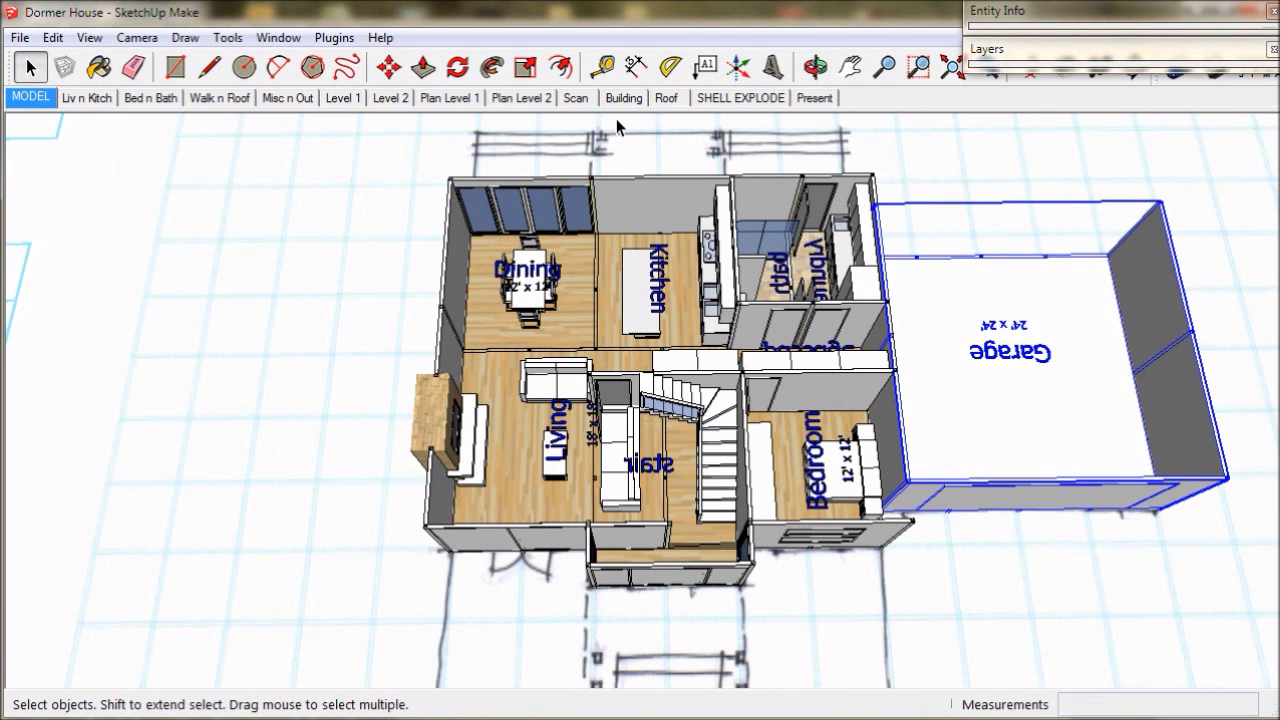
left_click(576, 97)
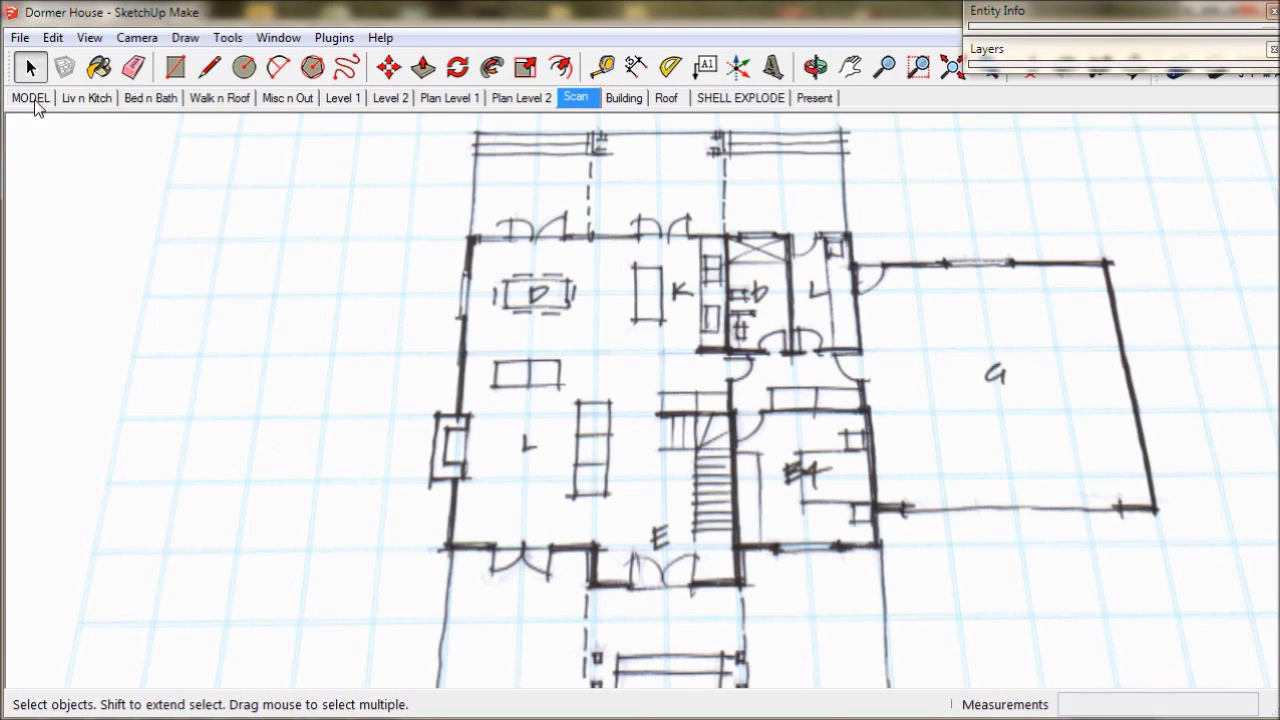
left_click(30, 98)
Update the MODEL scene and place the upper-floor room modules over the level 2 sketch.
right_click(32, 98)
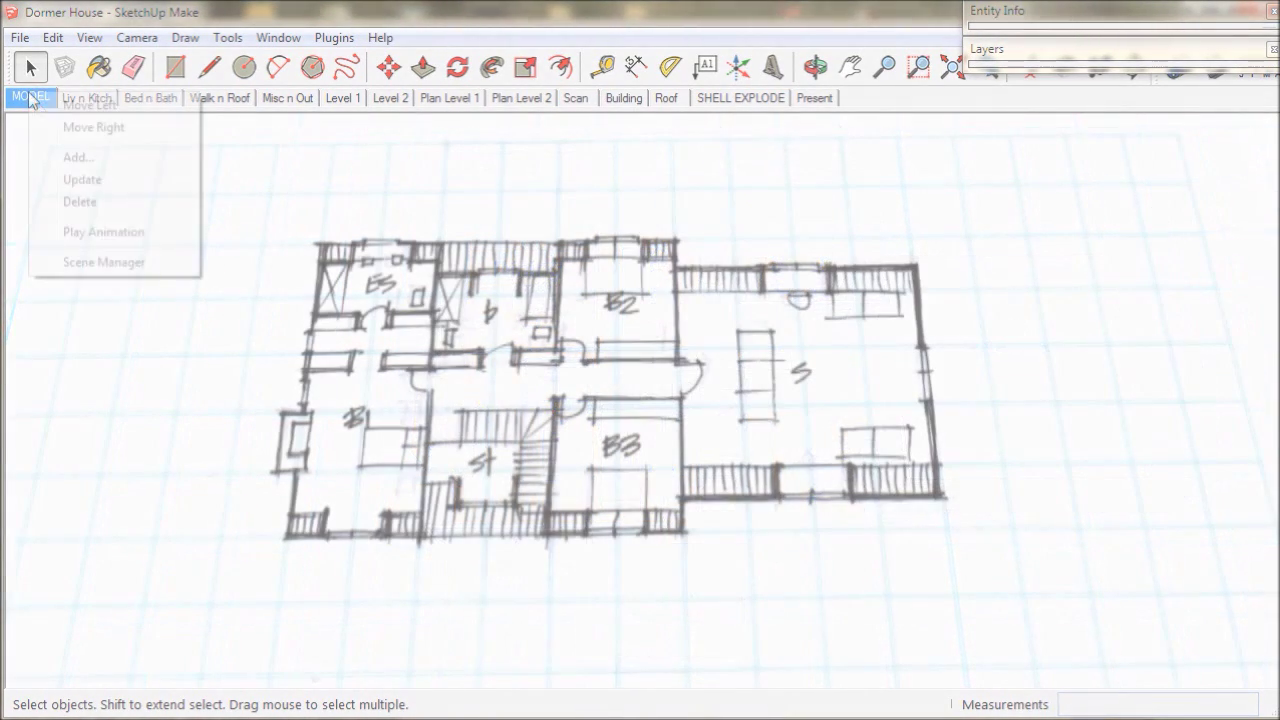
left_click(80, 180)
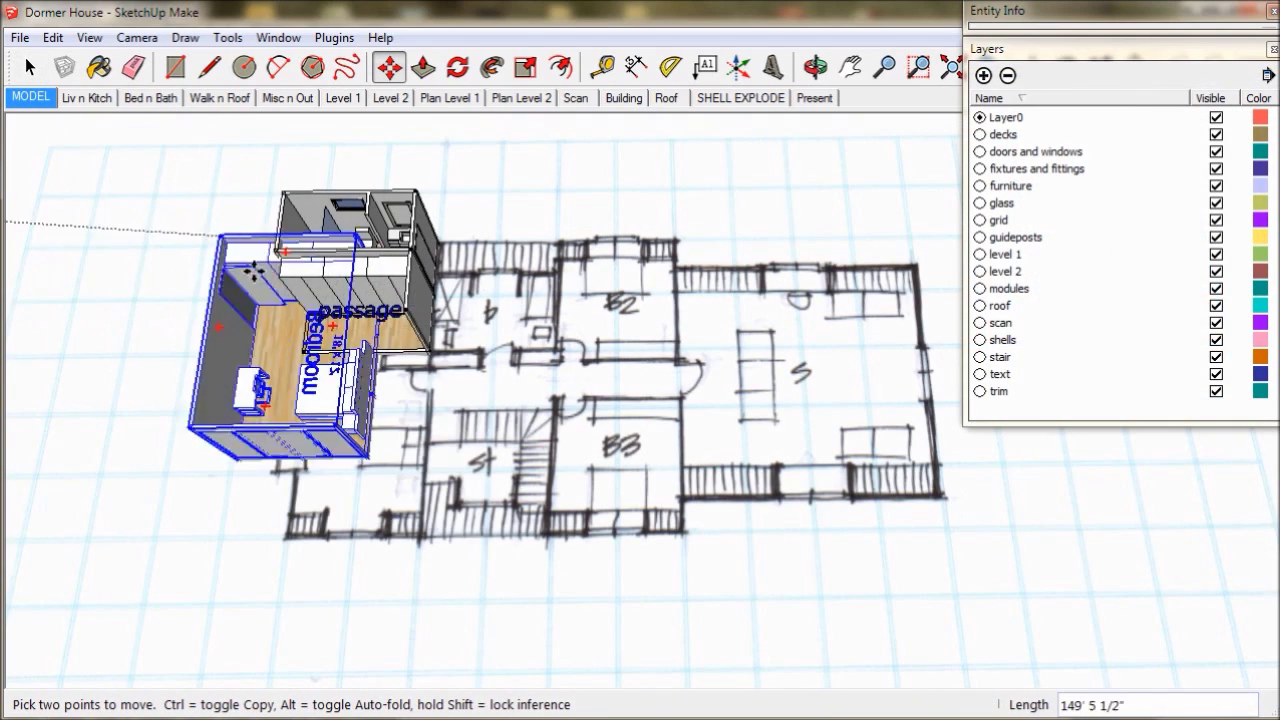
left_click(535, 250)
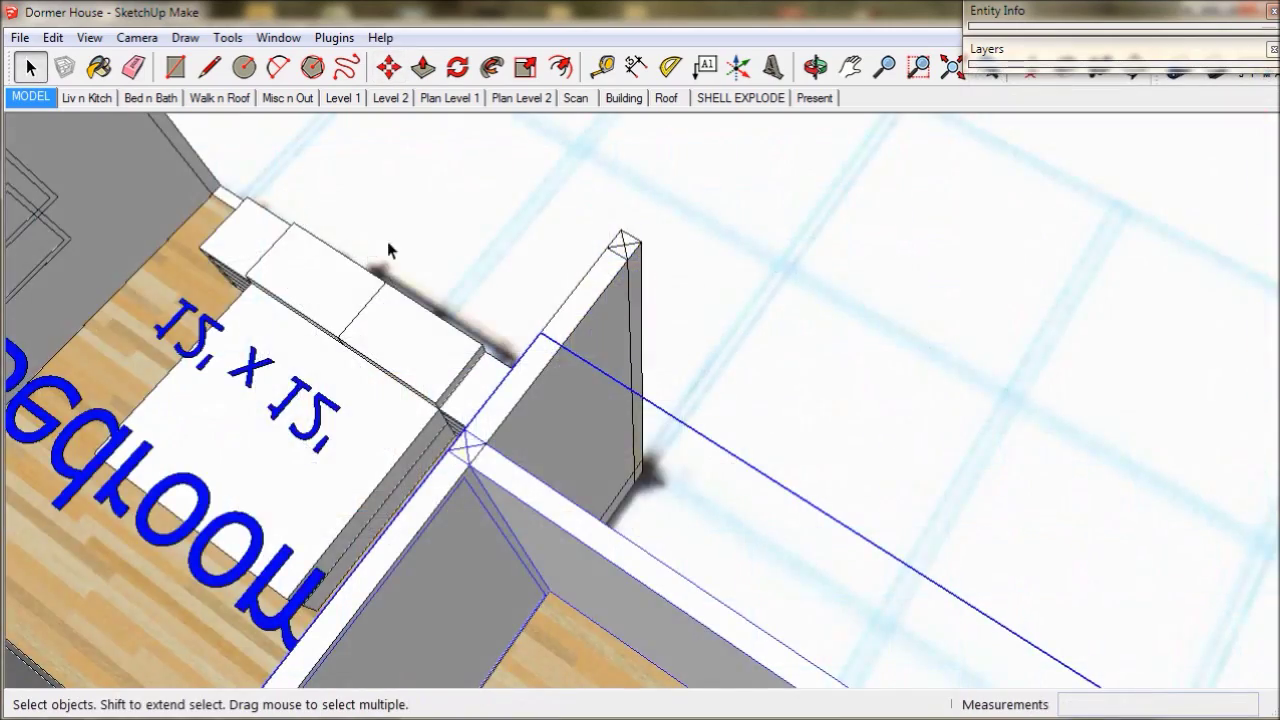
scroll(641, 289, "down", 2)
scroll(641, 289, "down", 2)
scroll(645, 298, "down", 3)
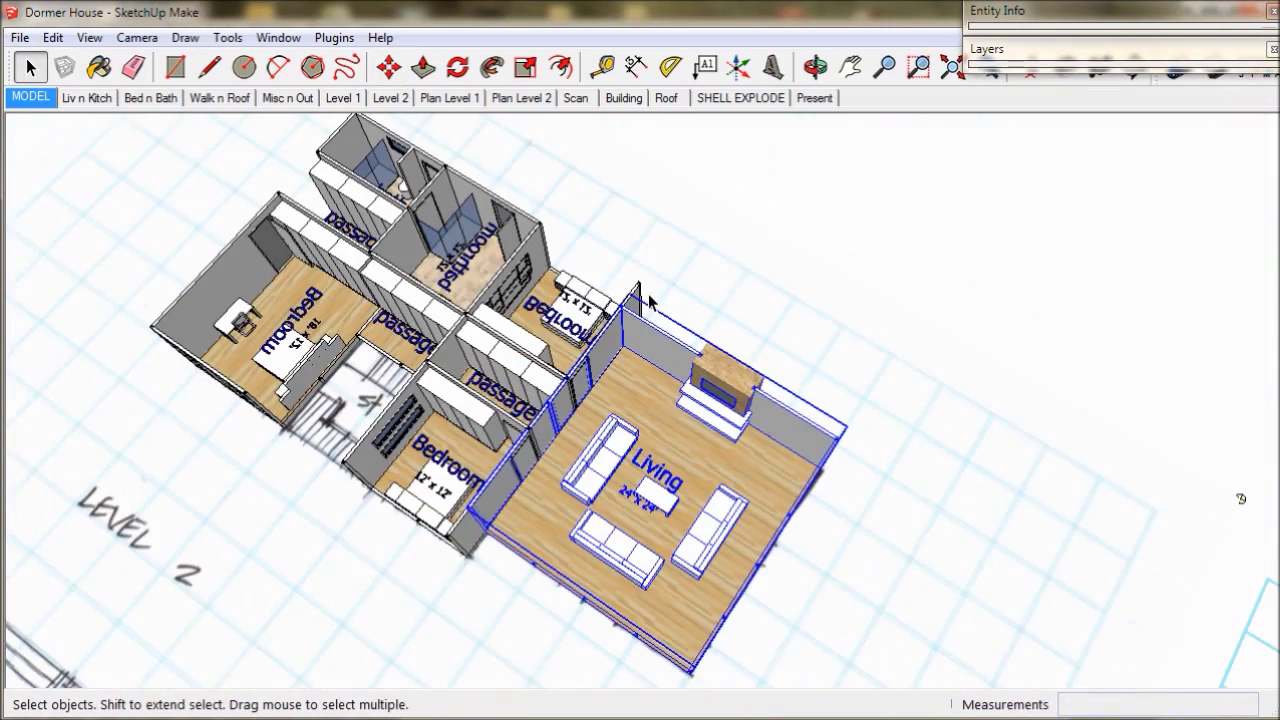
middle_click_drag(1240, 498, 1181, 302)
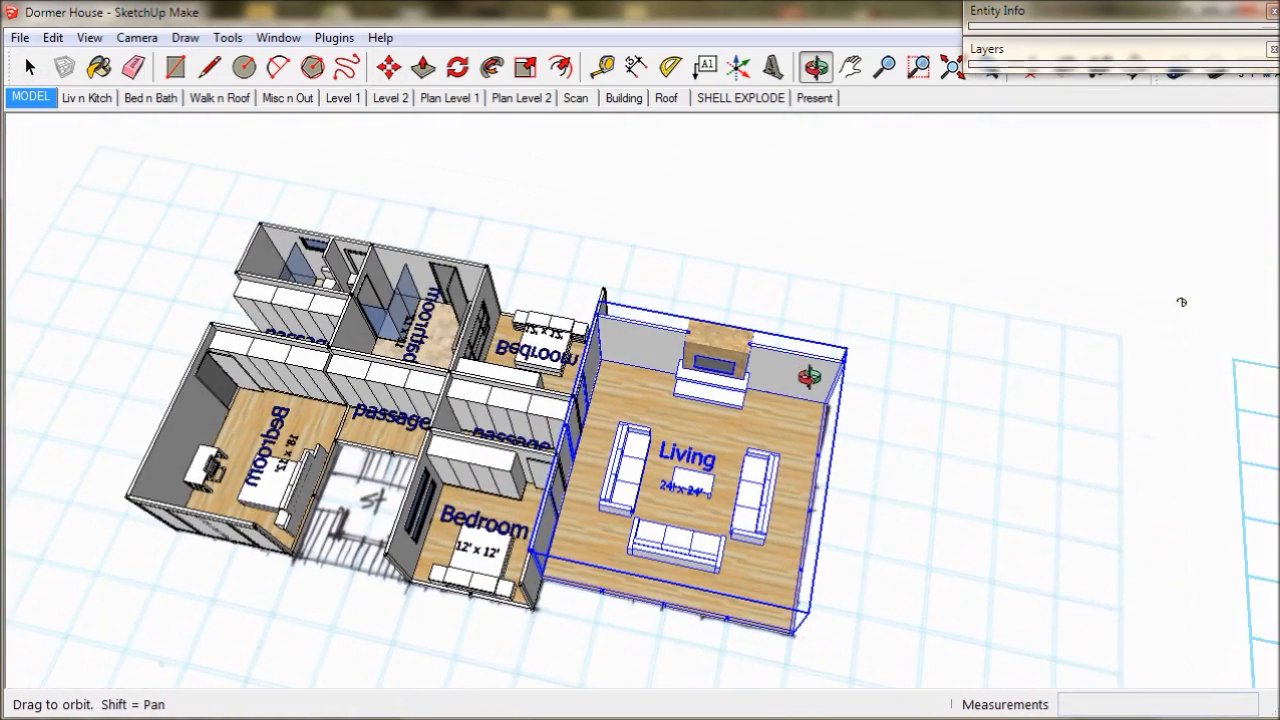
Check the sketch scan, then return to MODEL and select the whole ground floor.
left_click(576, 98)
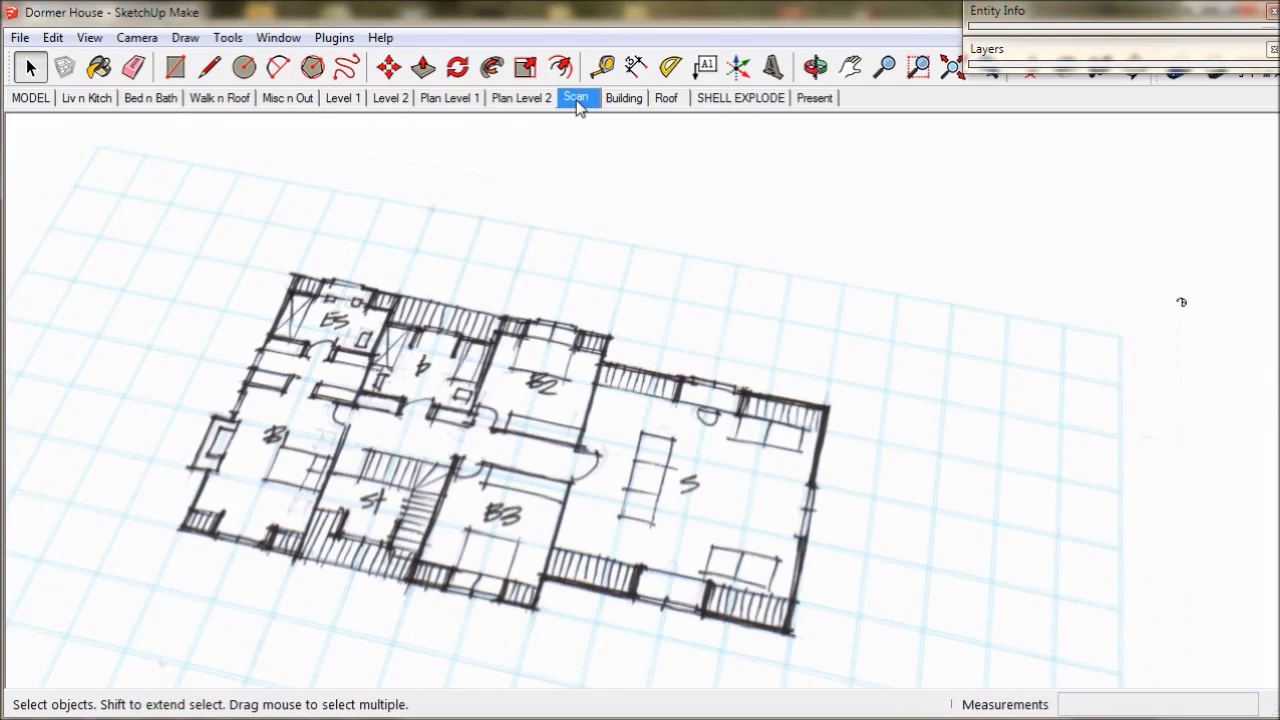
left_click(50, 100)
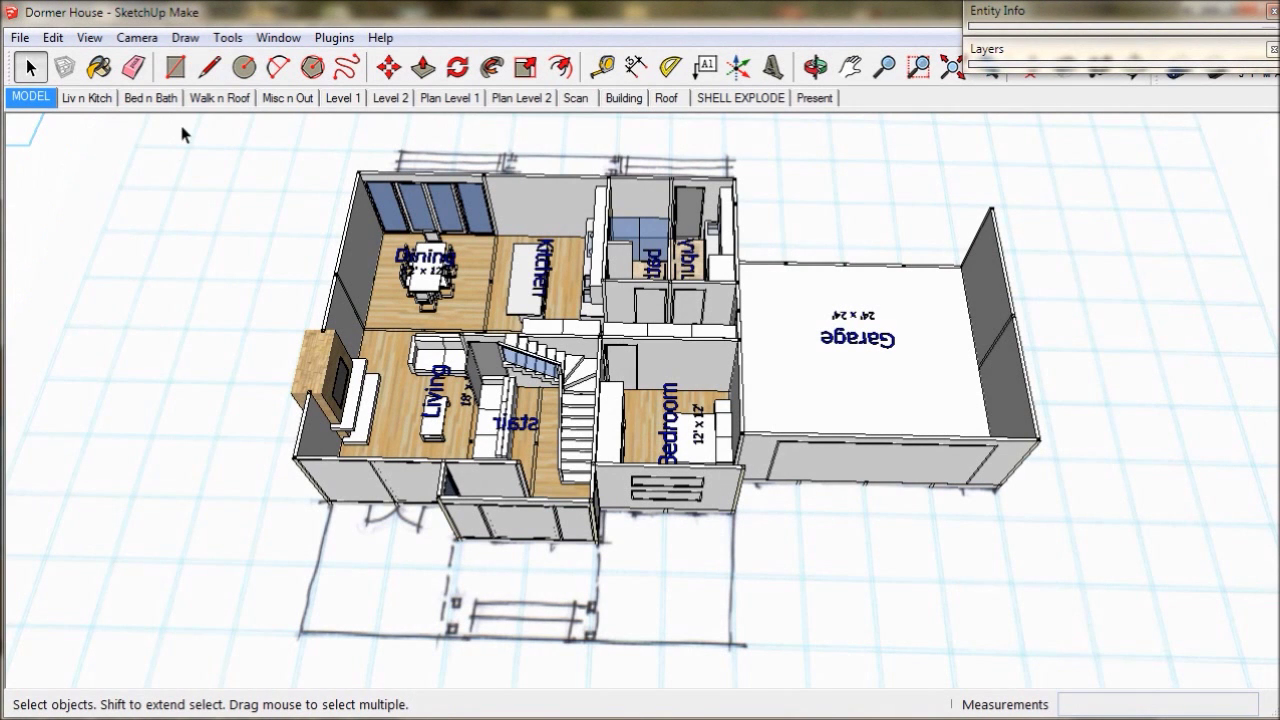
left_click_drag(182, 133, 1120, 566)
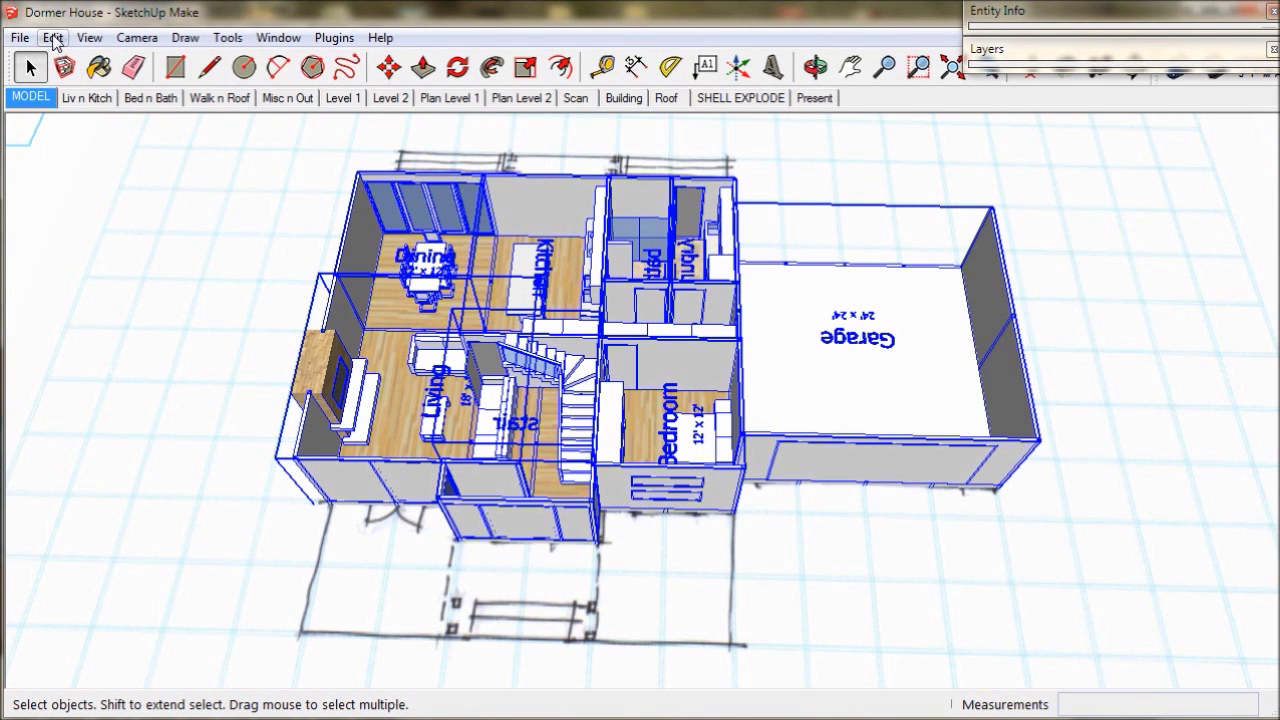
Group the selected ground floor, assign it to layer level 1, and show SHELL EXPLODE.
left_click(52, 37)
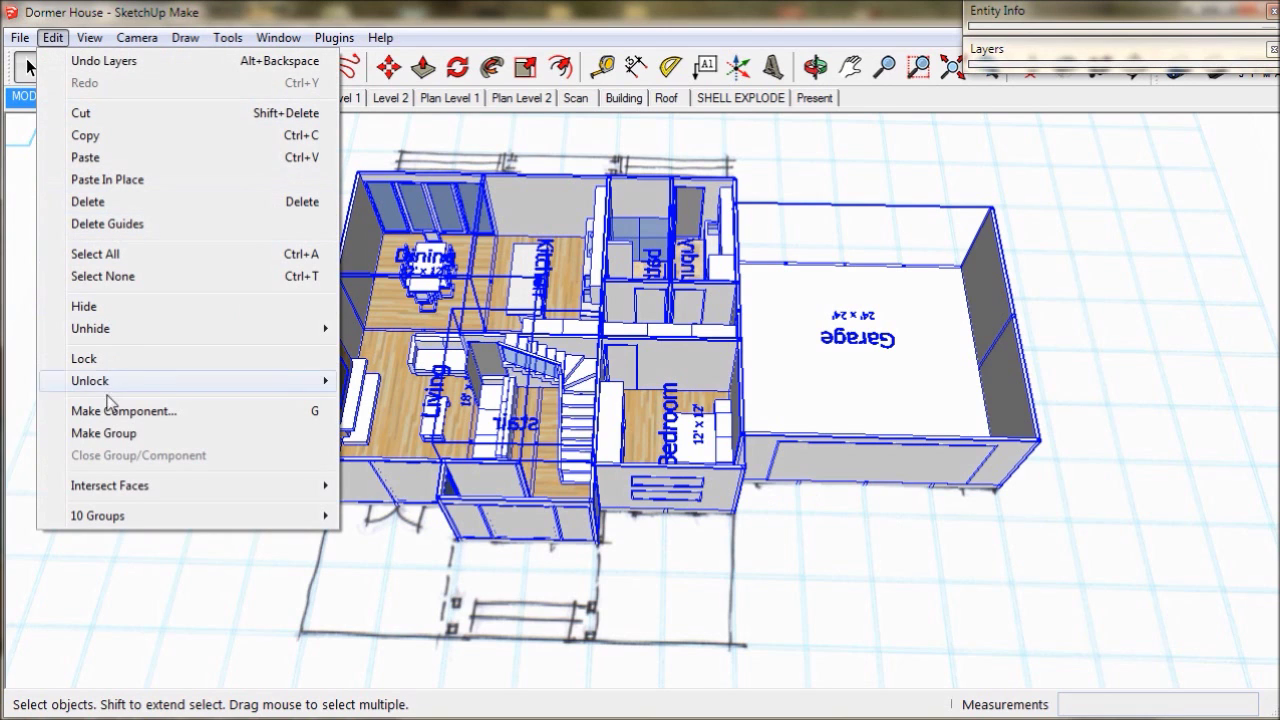
left_click(117, 433)
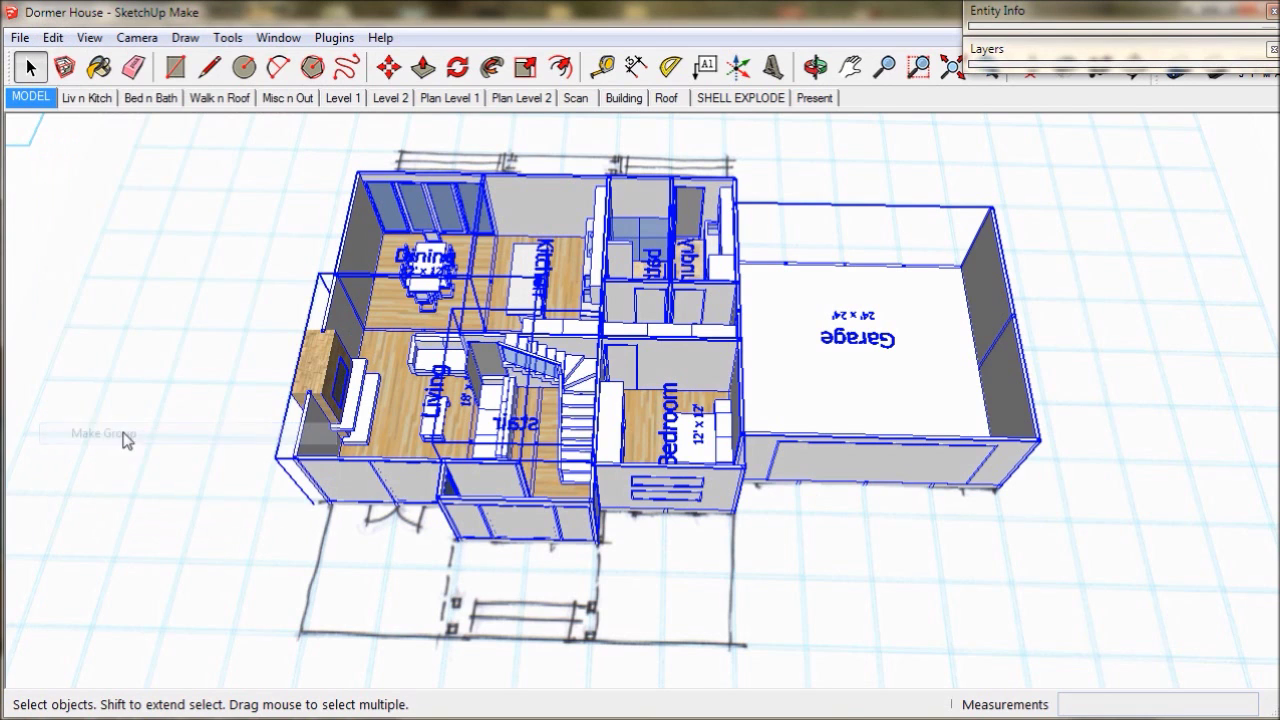
left_click(1205, 20)
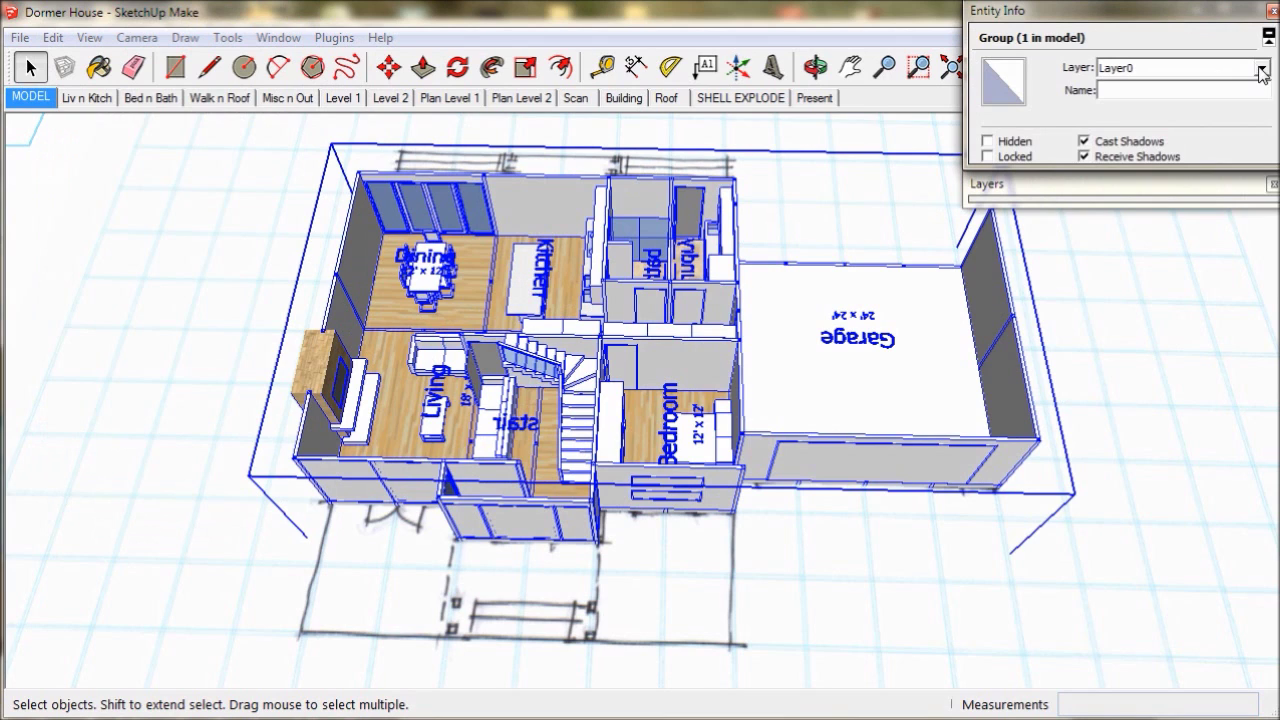
left_click(1262, 69)
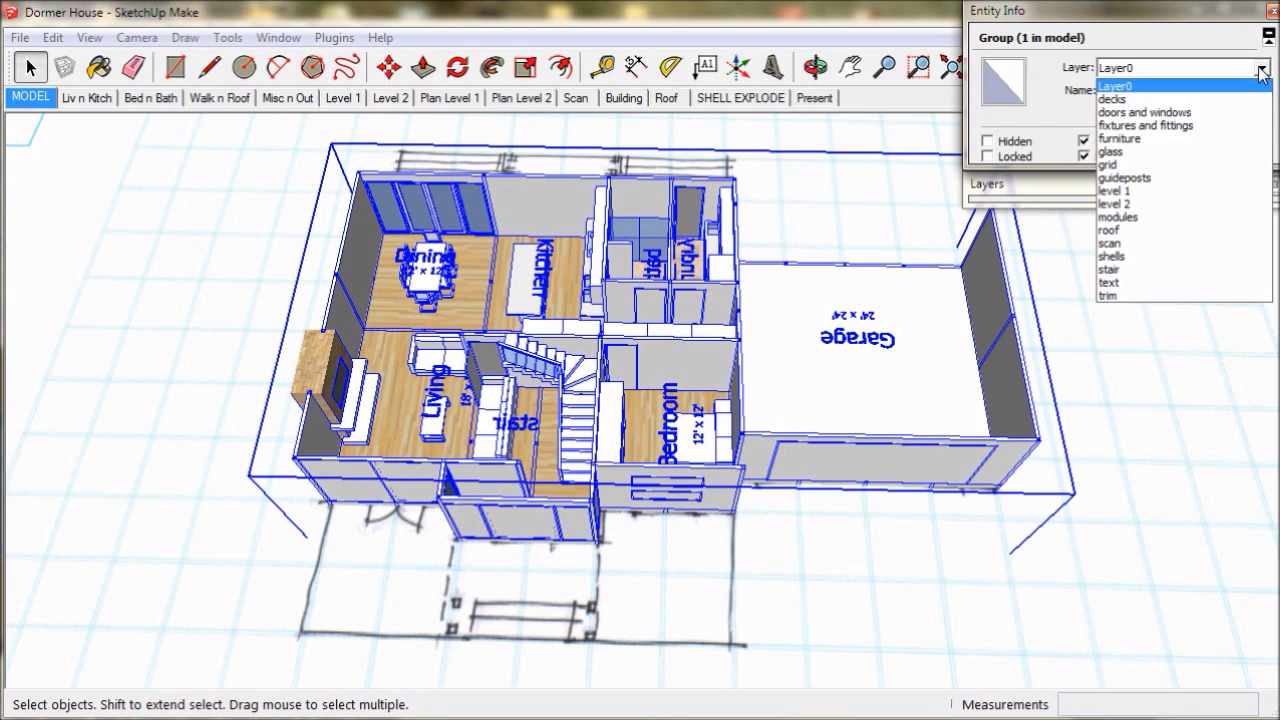
left_click(1122, 192)
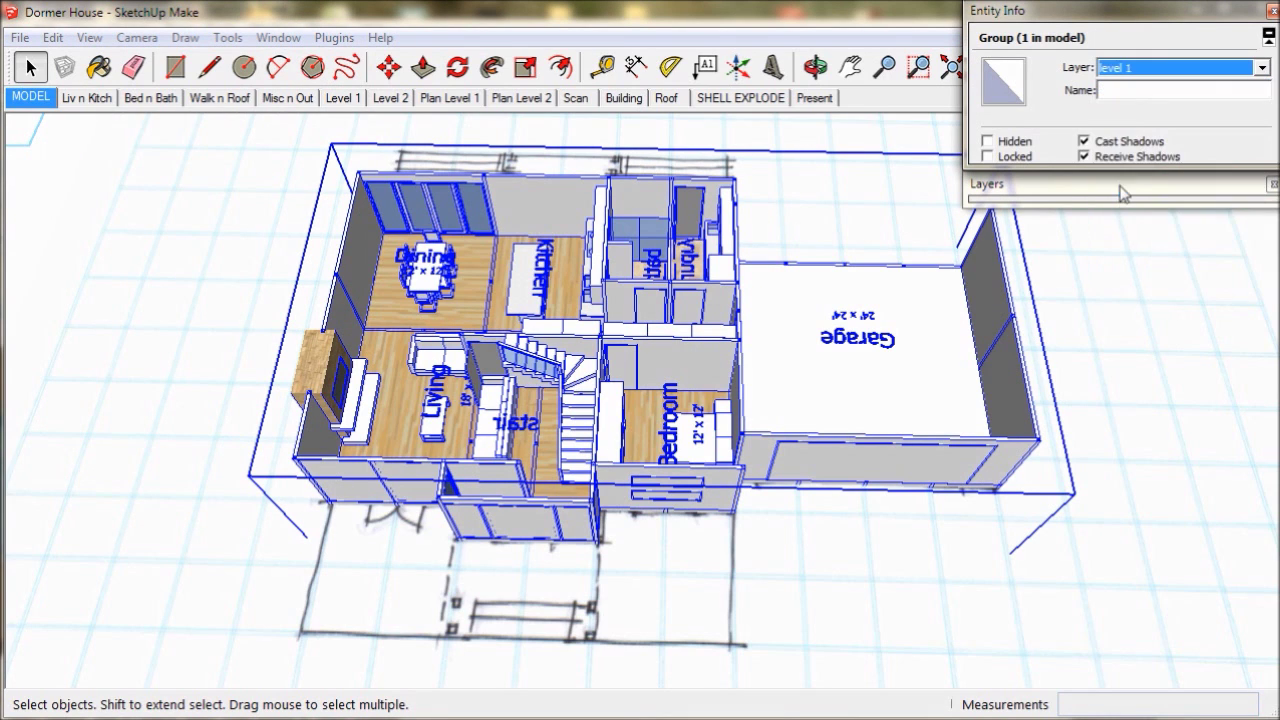
left_click(740, 97)
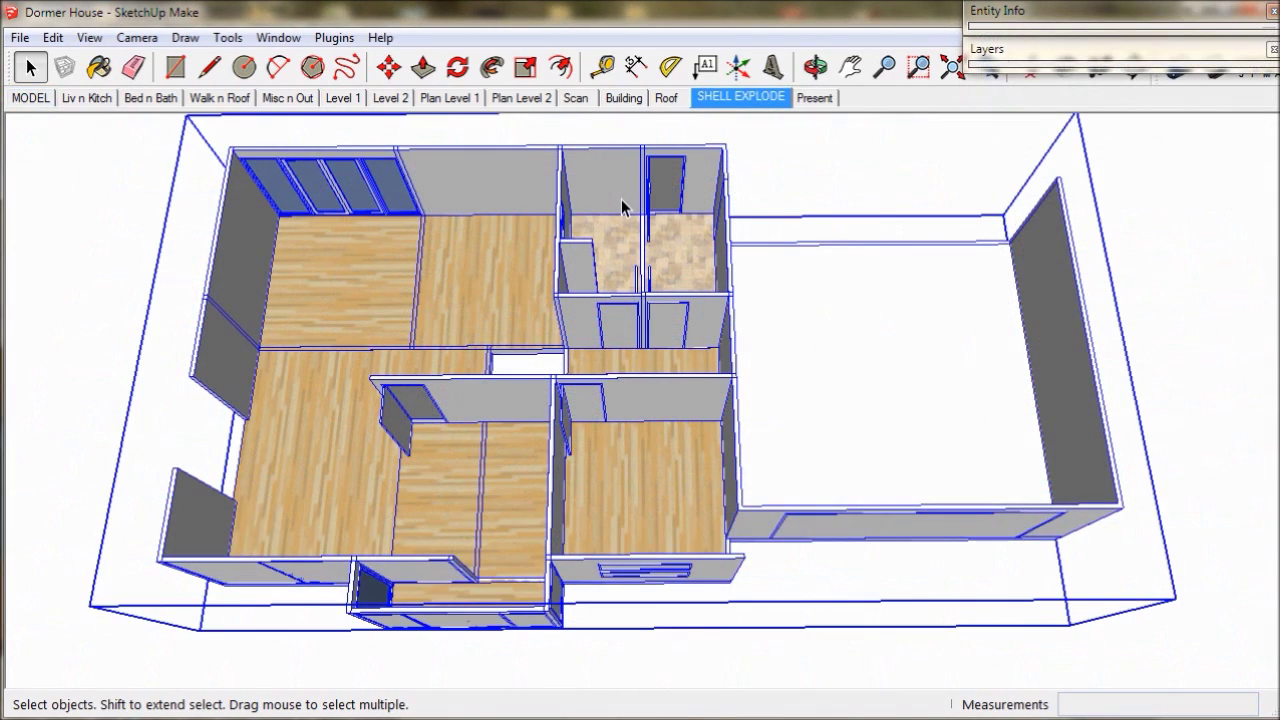
Recentre the view and crossing-select all ground-floor room modules for exploding.
scroll(622, 201, "down", 2)
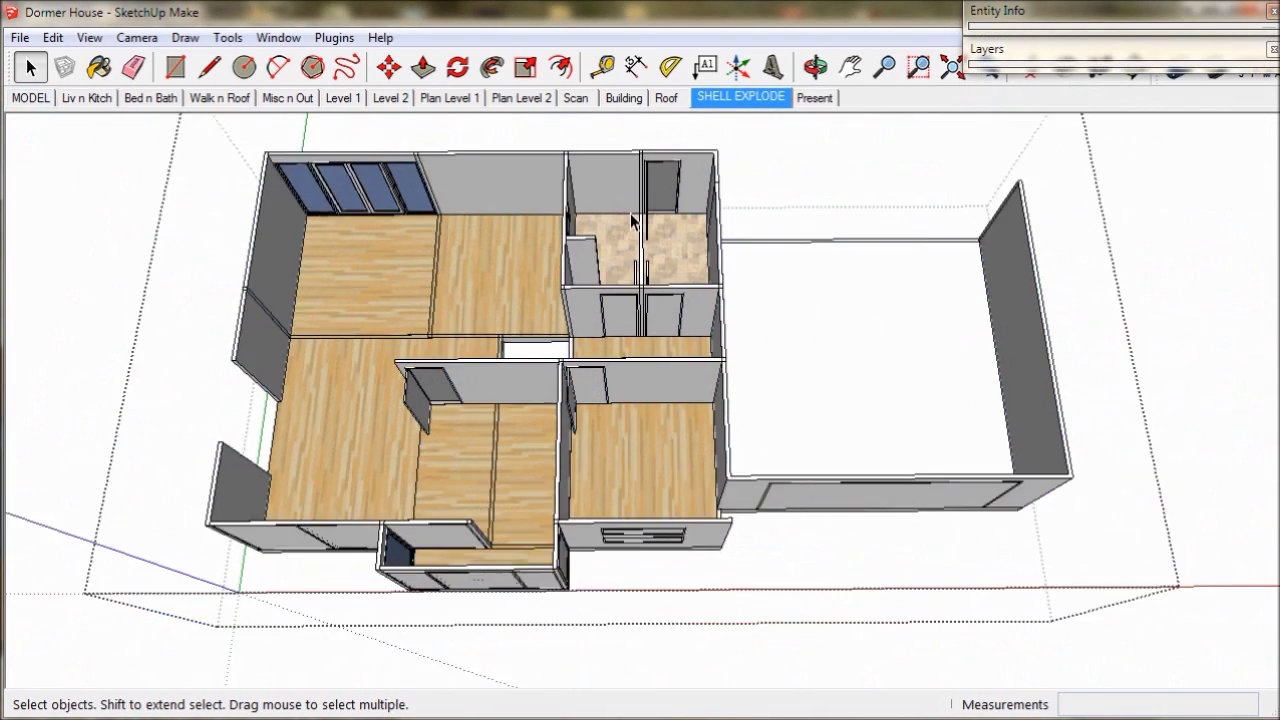
scroll(628, 210, "down", 2)
left_click_drag(625, 210, 629, 287, "shift")
key("space")
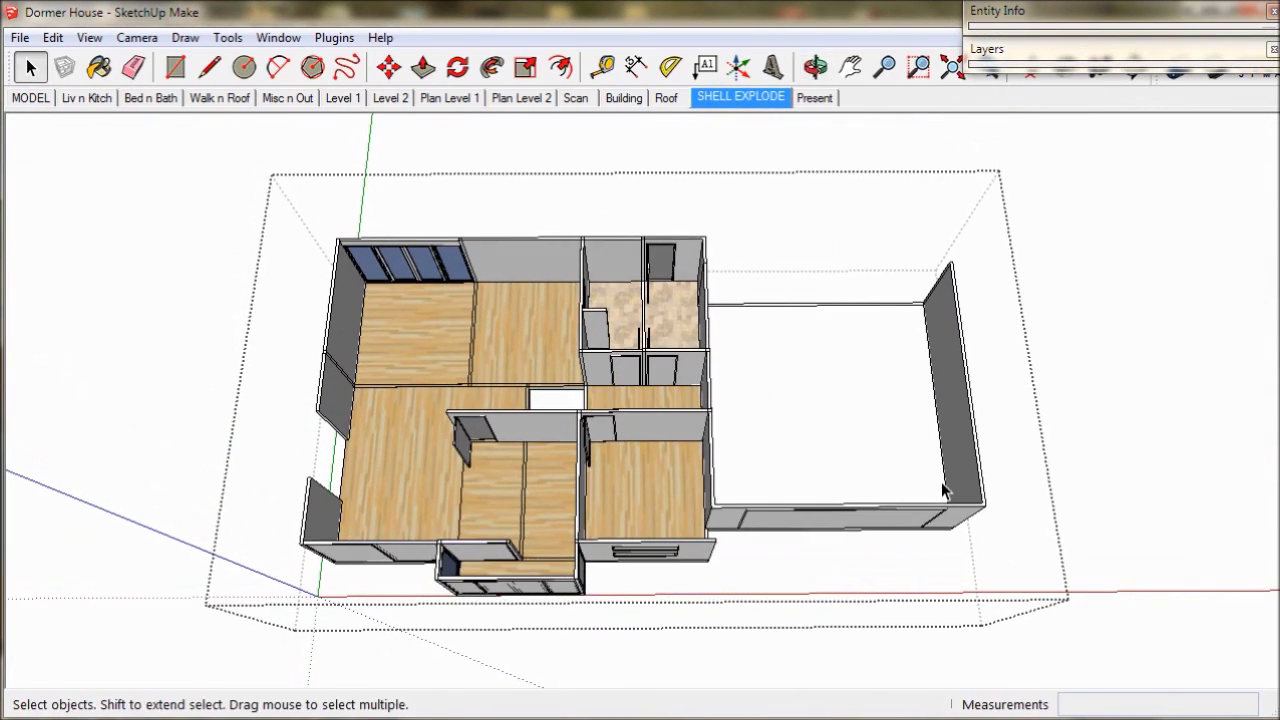
left_click_drag(175, 212, 176, 215)
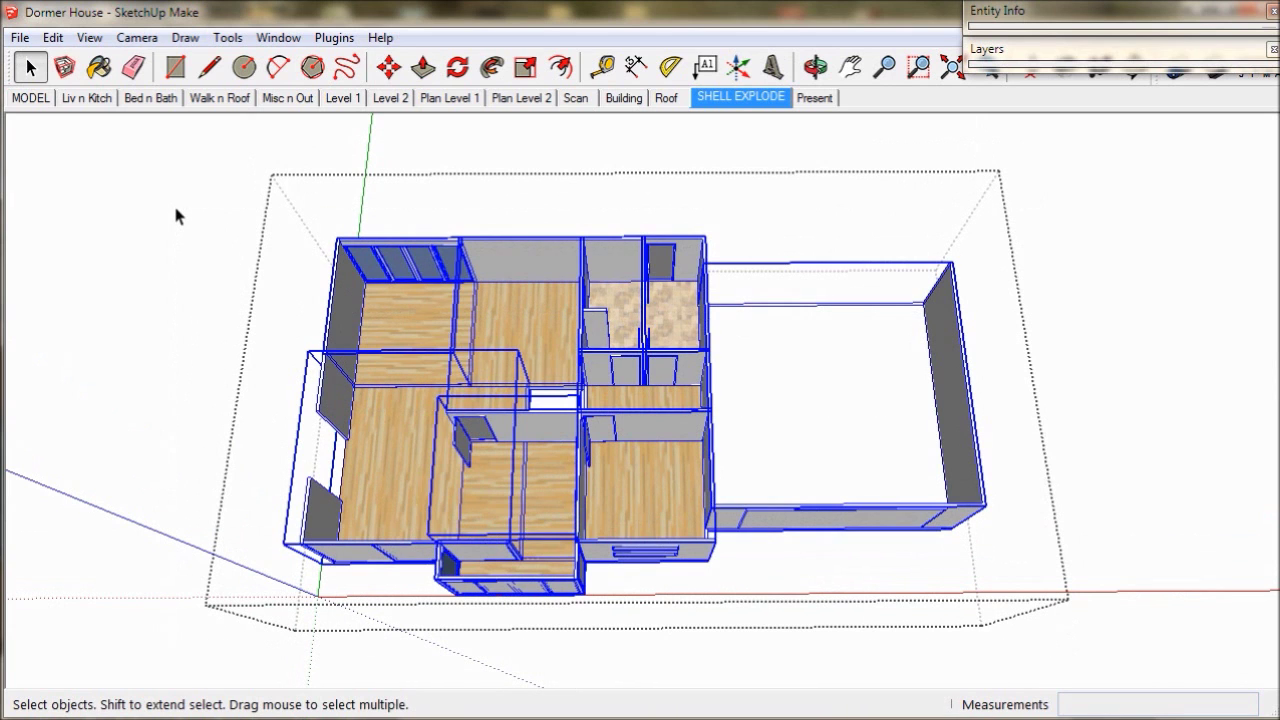
right_click(451, 311)
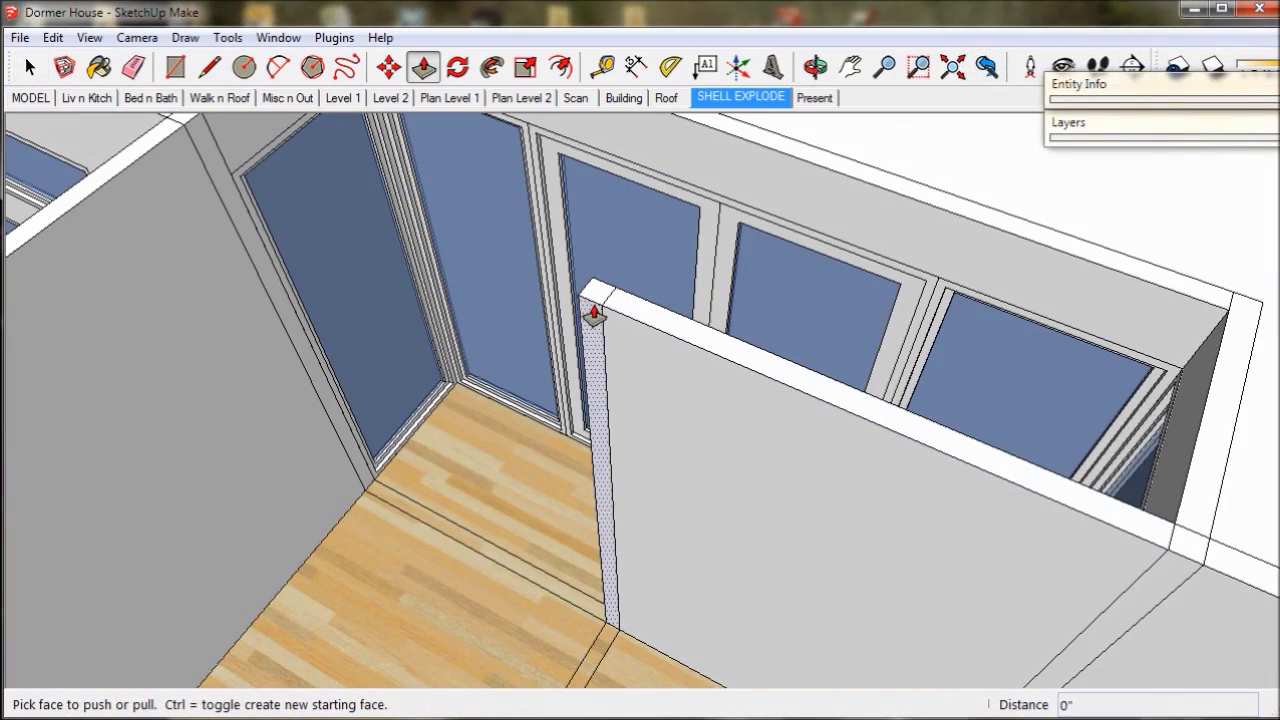
Select the four glass panels of the wide glazed bank.
left_click(594, 313)
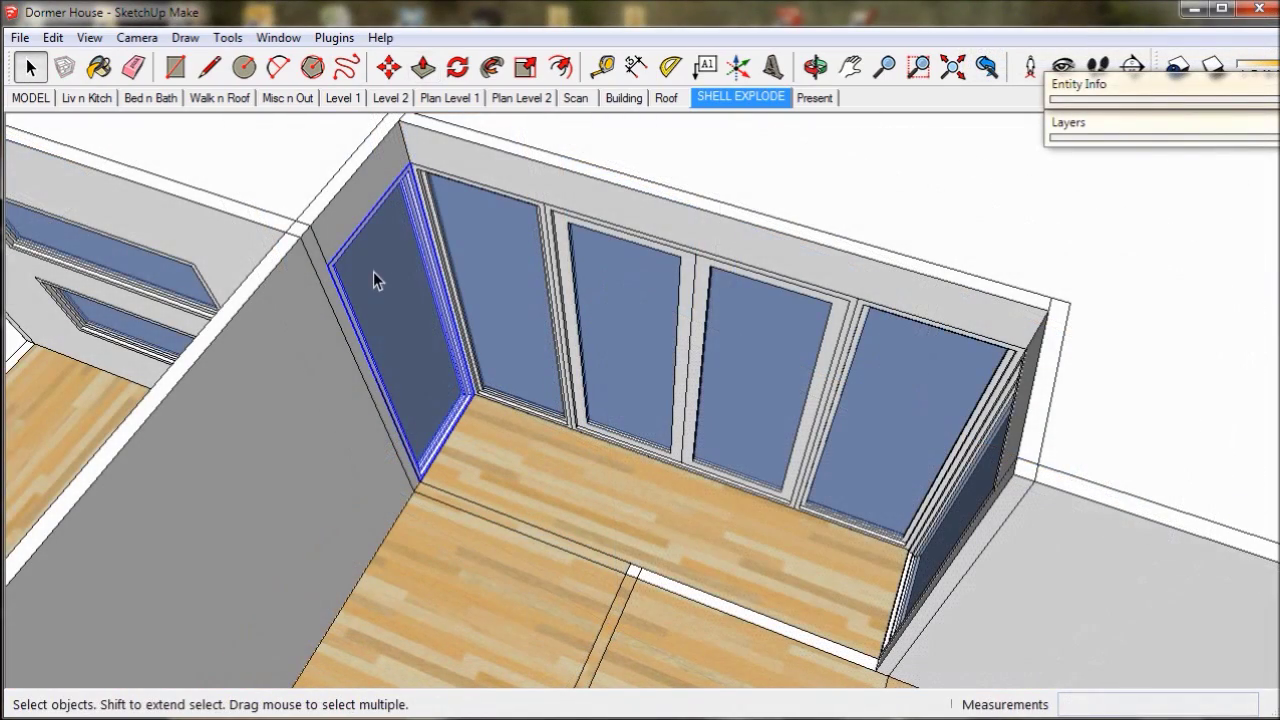
left_click(481, 250, "shift")
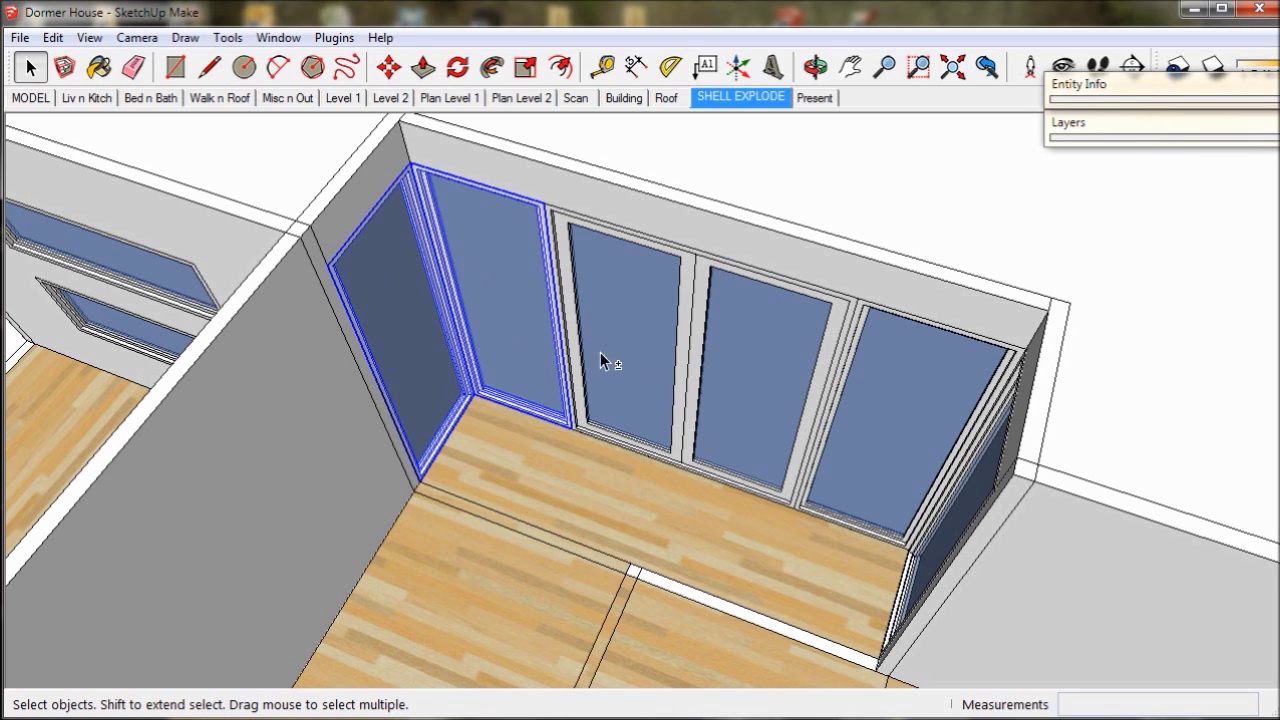
left_click(886, 357, "shift")
middle_click_drag(794, 422, 955, 373)
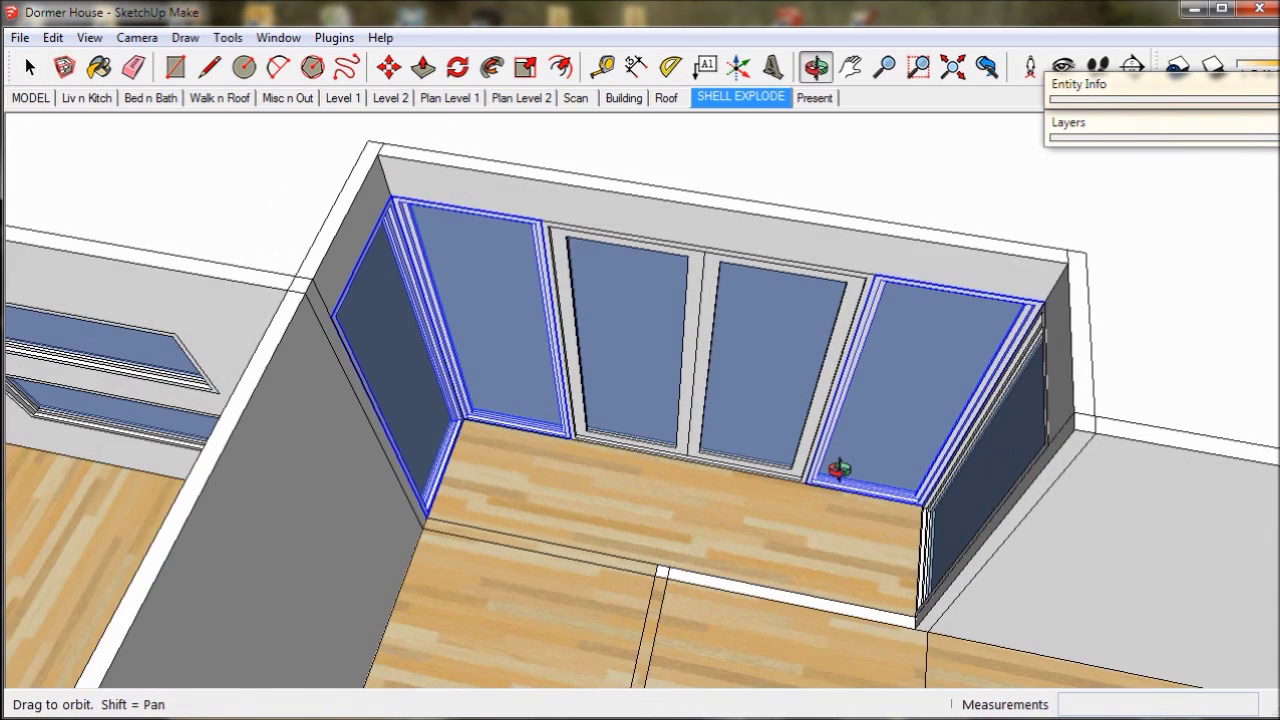
left_click(1018, 333, "shift")
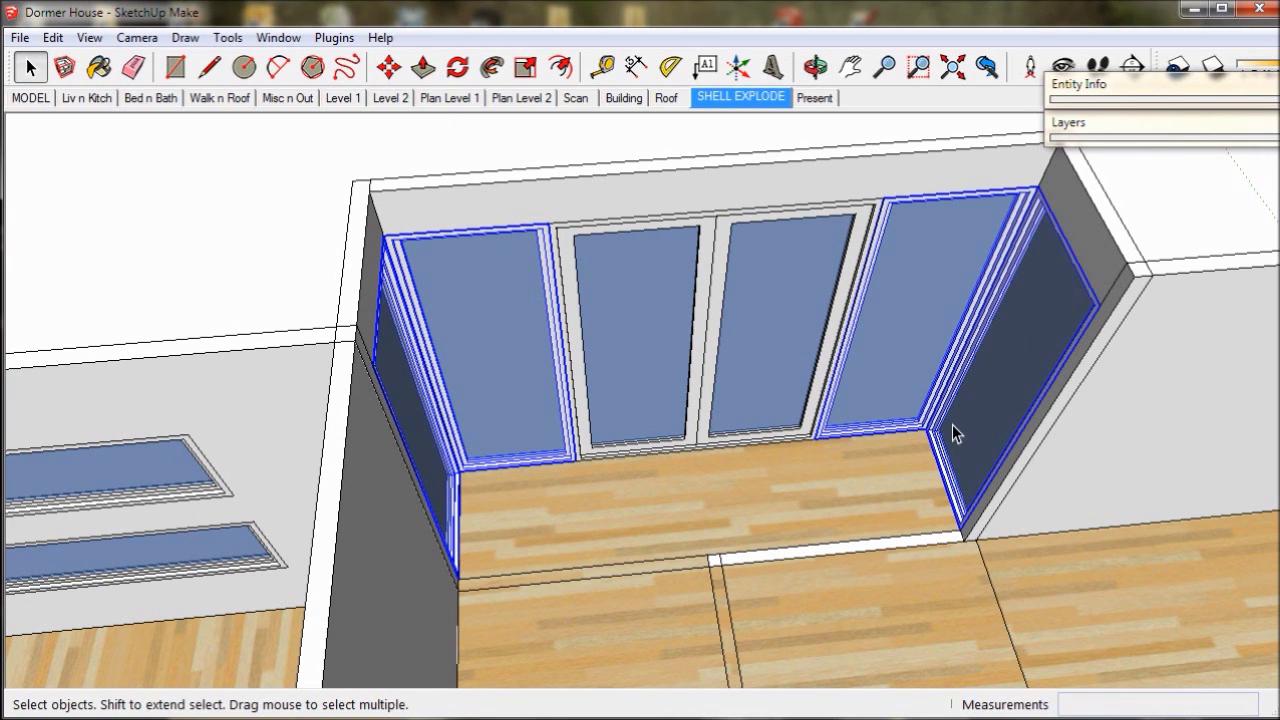
Cut and paste the glass door panels, placing the copy on the neighbouring back wall.
key("ctrl+x")
key("ctrl+v")
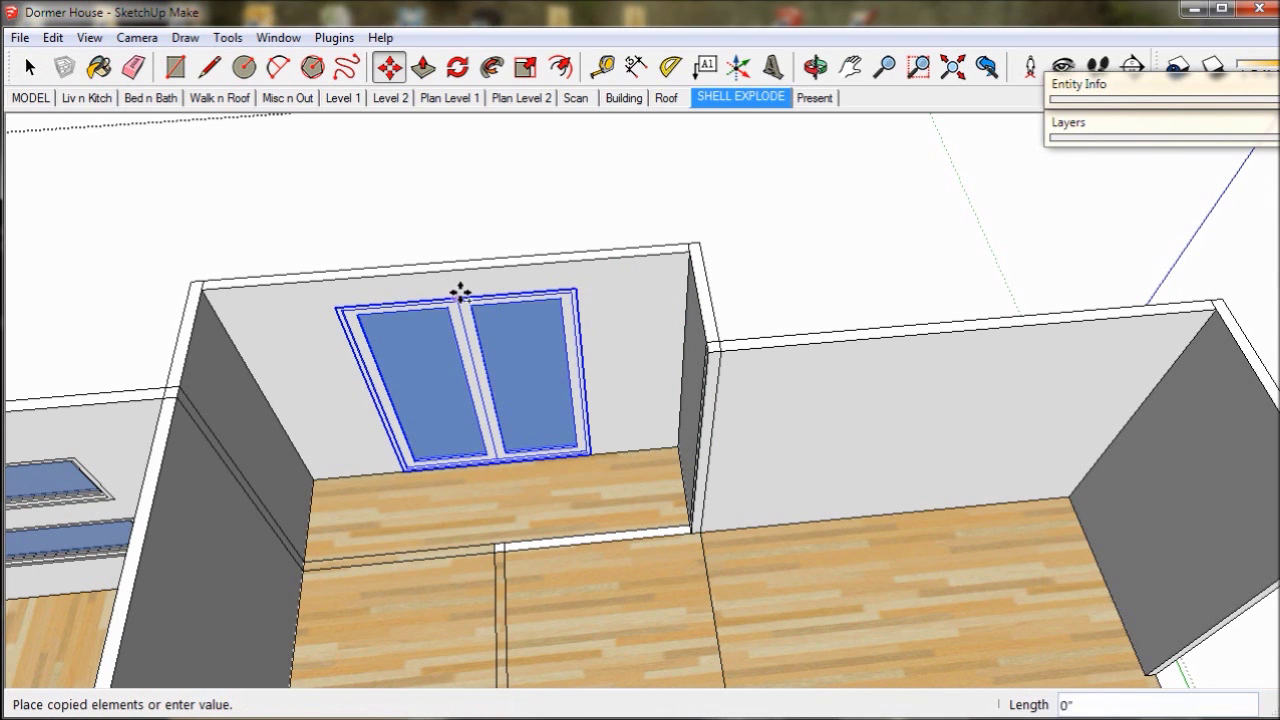
left_click(968, 328)
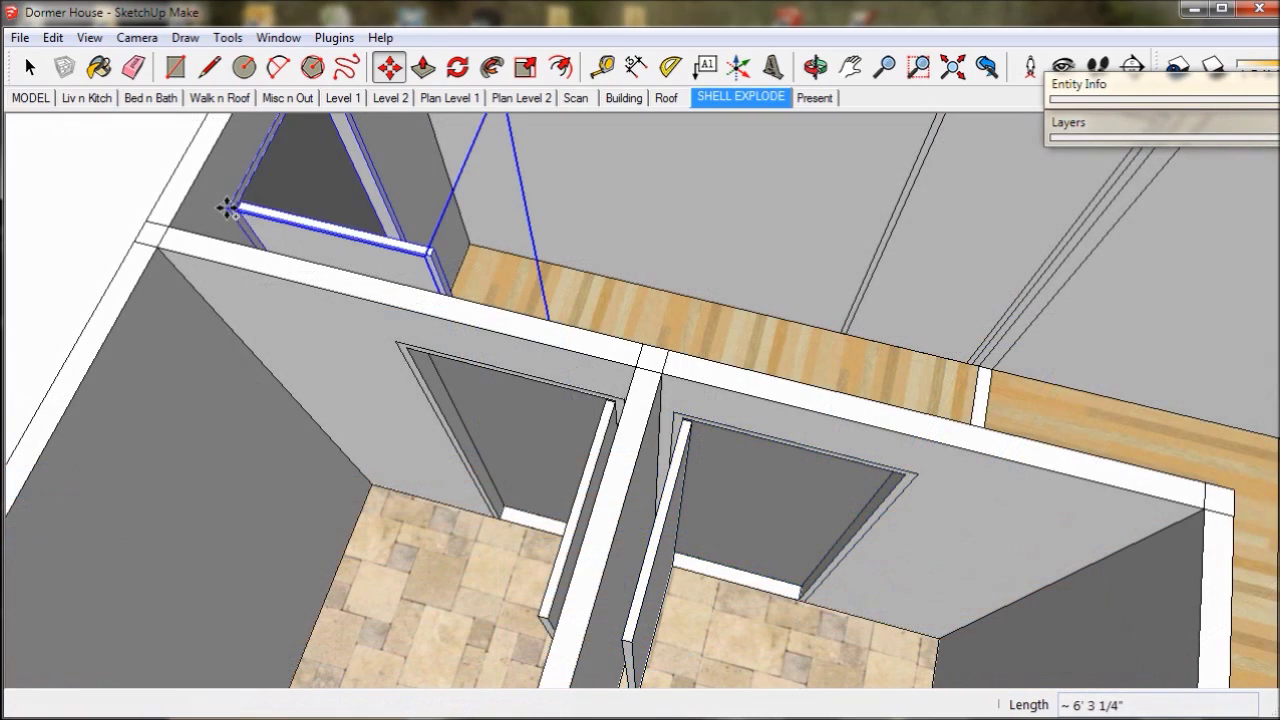
middle_click_drag(228, 208, 206, 349)
mouse_move(449, 360)
middle_mouse_down()
mouse_move(458, 672)
mouse_move(371, 480)
middle_mouse_up()
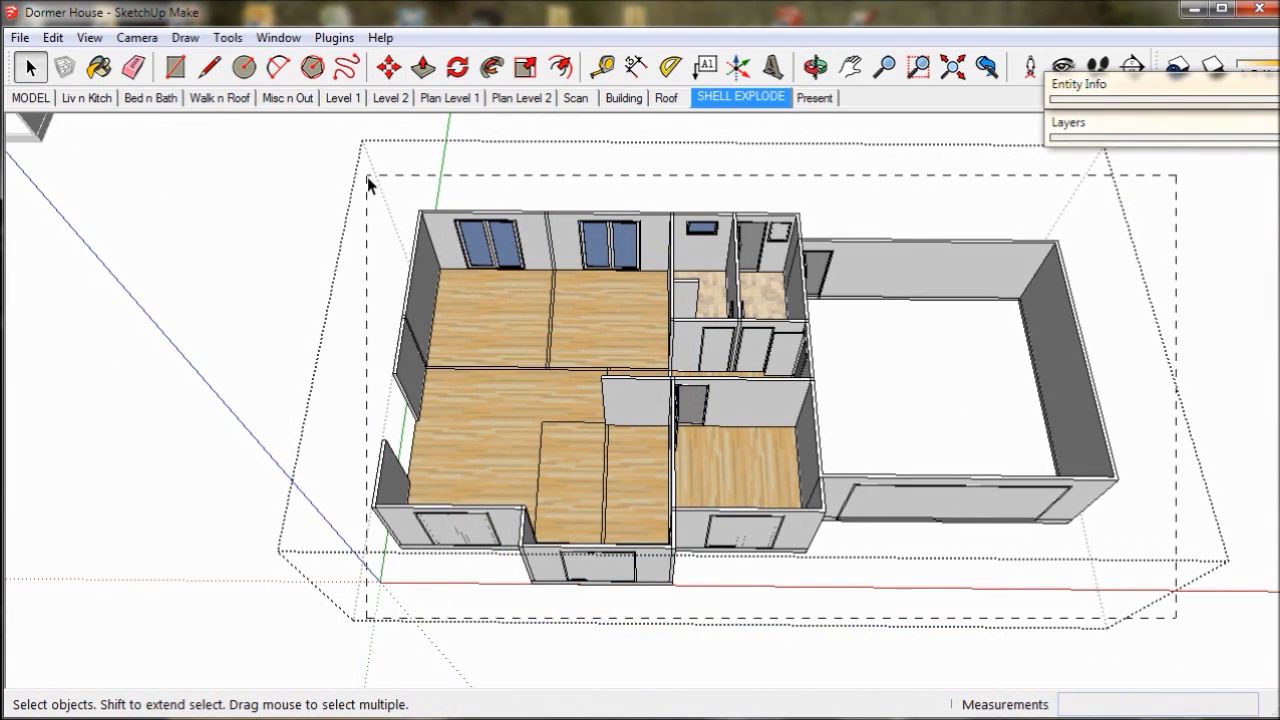
Explode the entire house into loose geometry.
left_click_drag(367, 177, 367, 177)
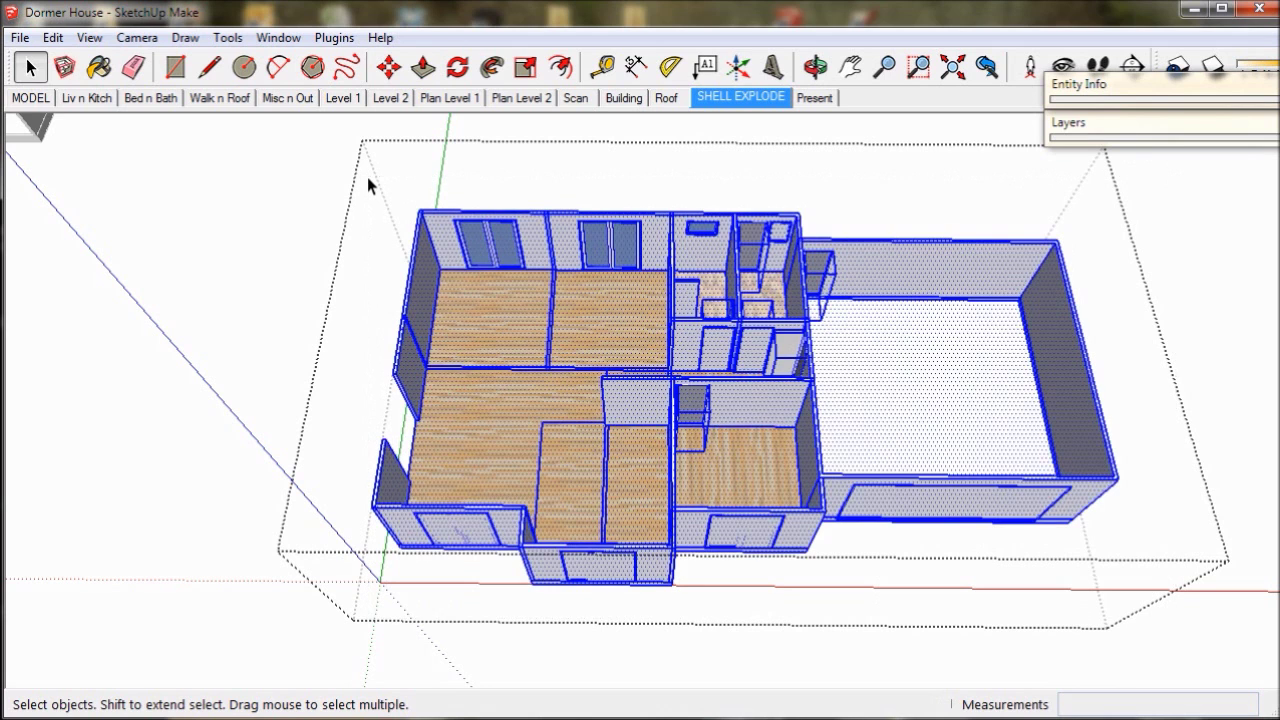
right_click(612, 397)
left_click(657, 122)
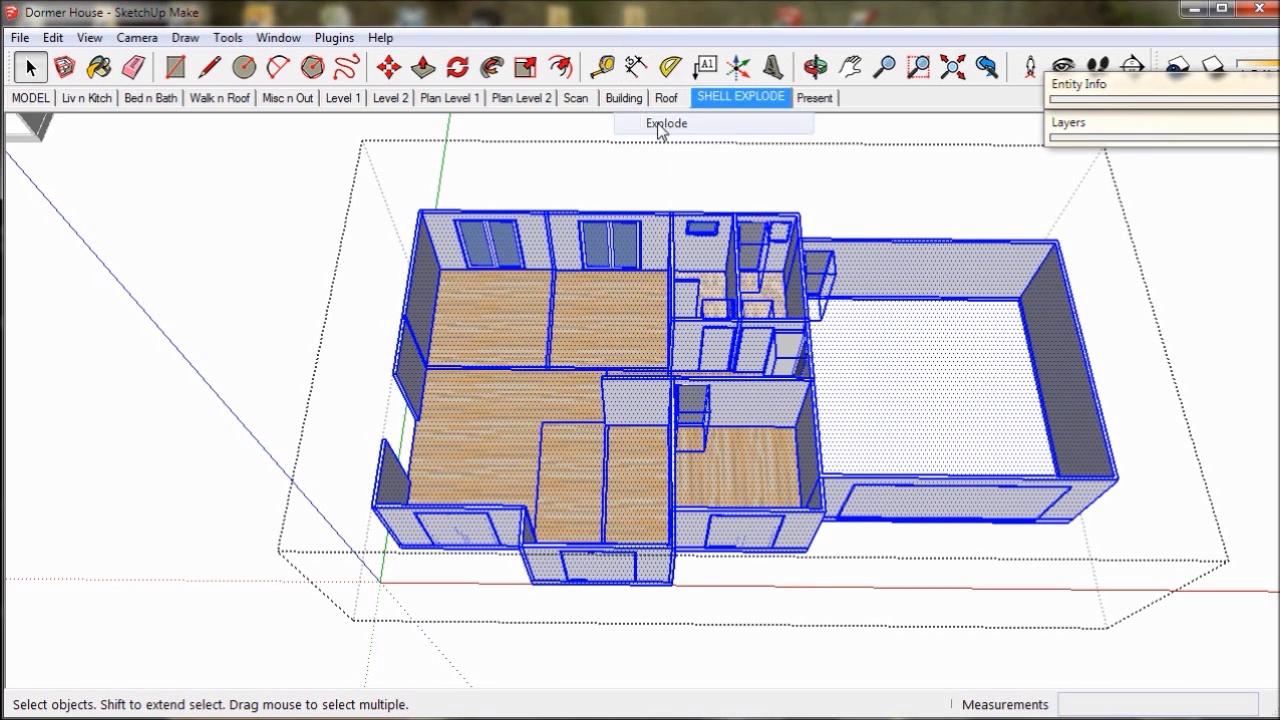
Push both door wall faces in 3 1/2" to reveal the glazed double doors.
left_click(423, 67)
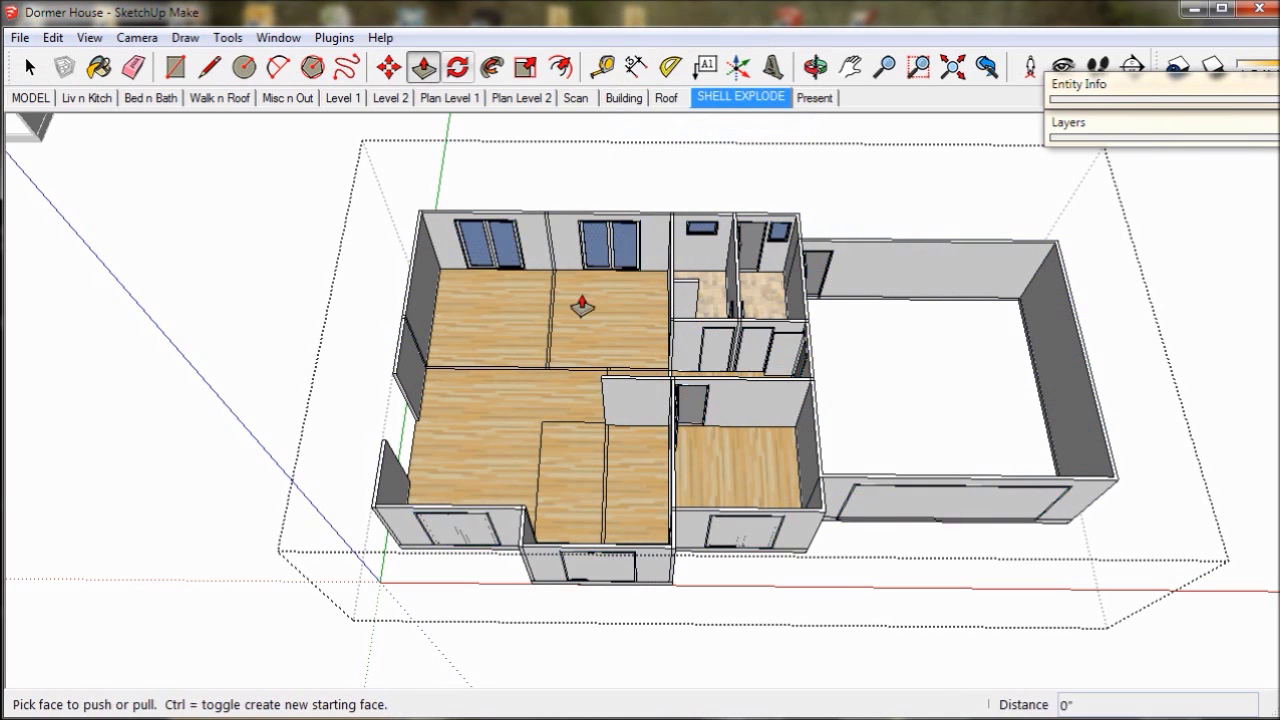
scroll(746, 506, "up", 5)
scroll(751, 531, "up", 3)
mouse_move(751, 531)
middle_mouse_down()
mouse_move(751, 466)
mouse_move(758, 545)
middle_mouse_up()
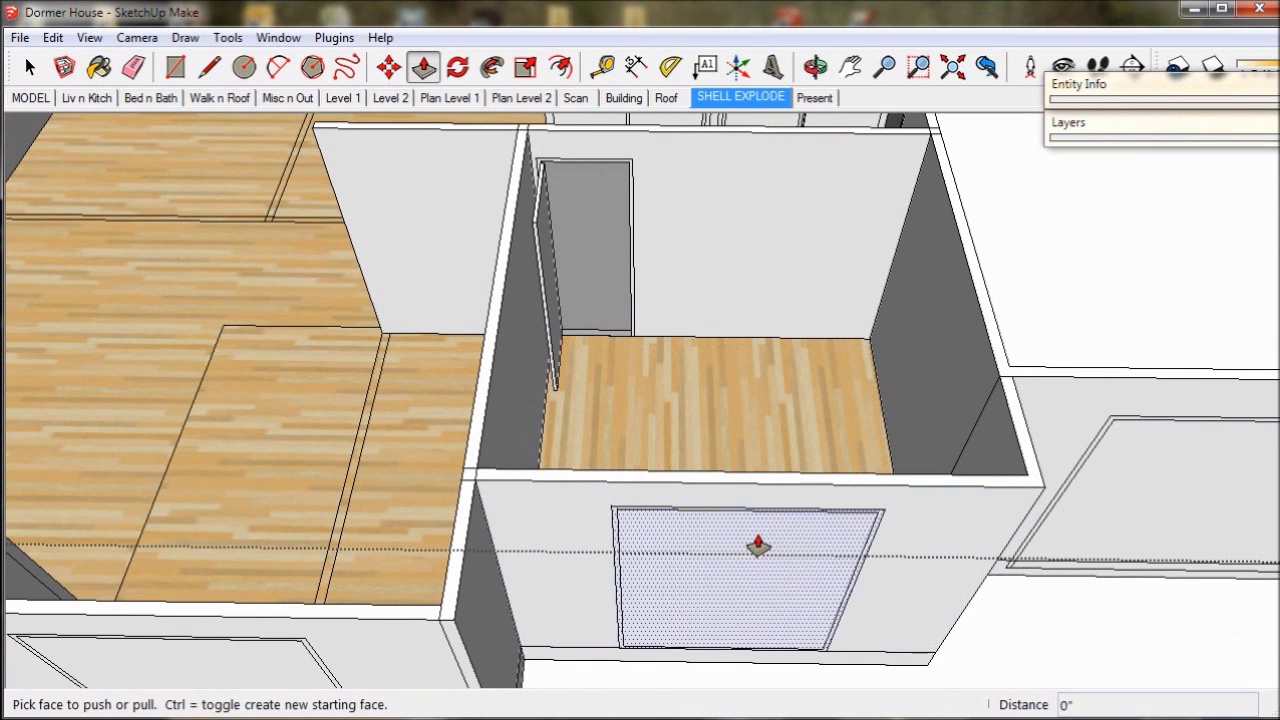
left_click_drag(758, 545, 766, 483)
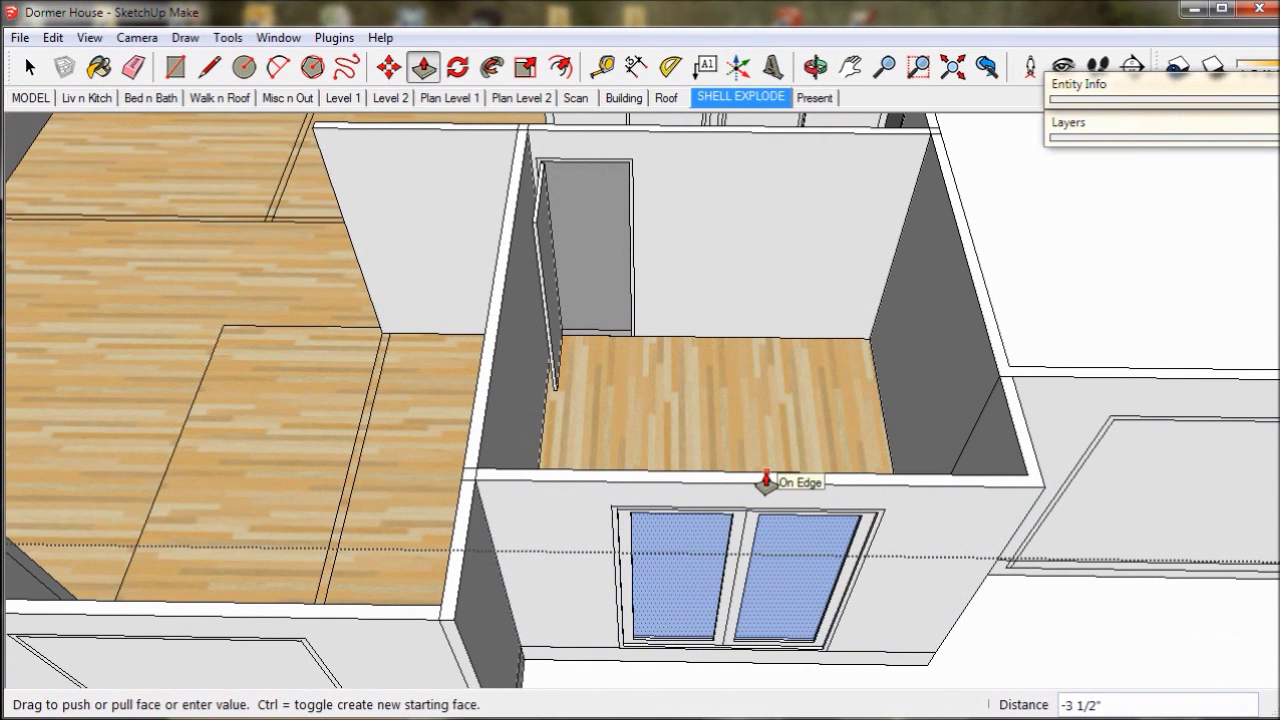
mouse_move(745, 497)
middle_mouse_down()
mouse_move(677, 449)
mouse_move(908, 391)
middle_mouse_up()
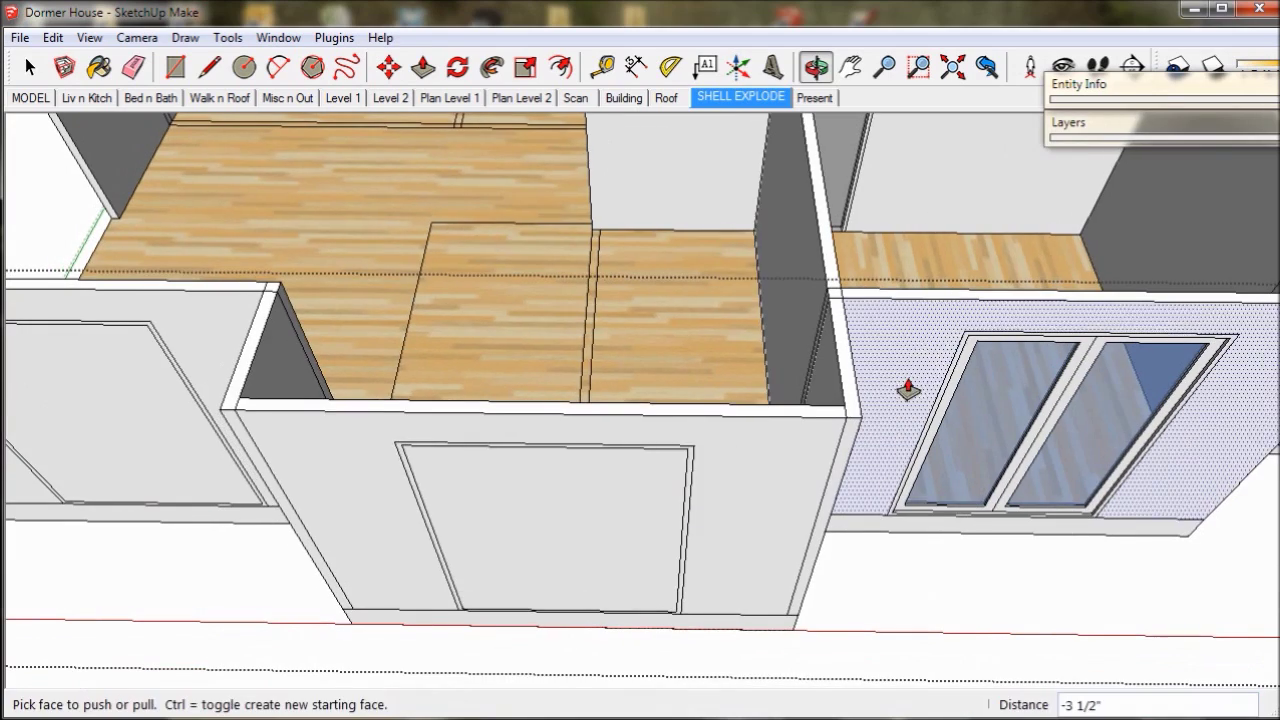
left_click(597, 537)
middle_click_drag(146, 428, 349, 429)
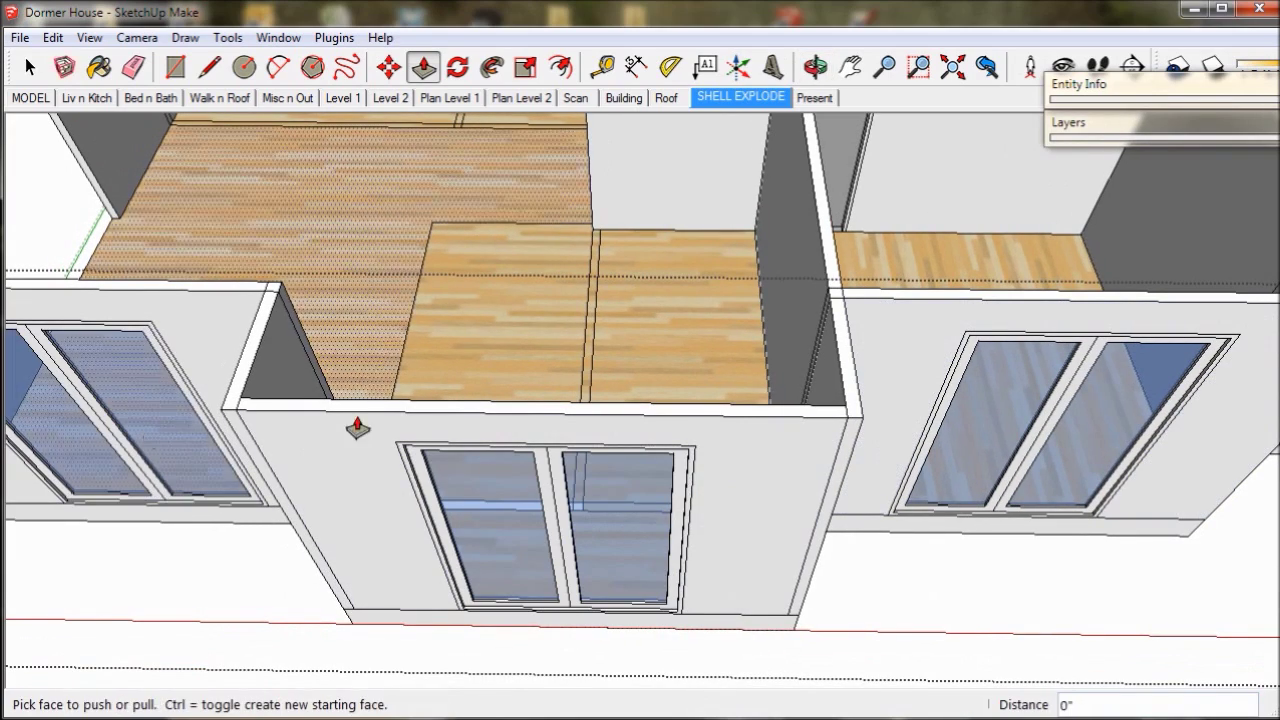